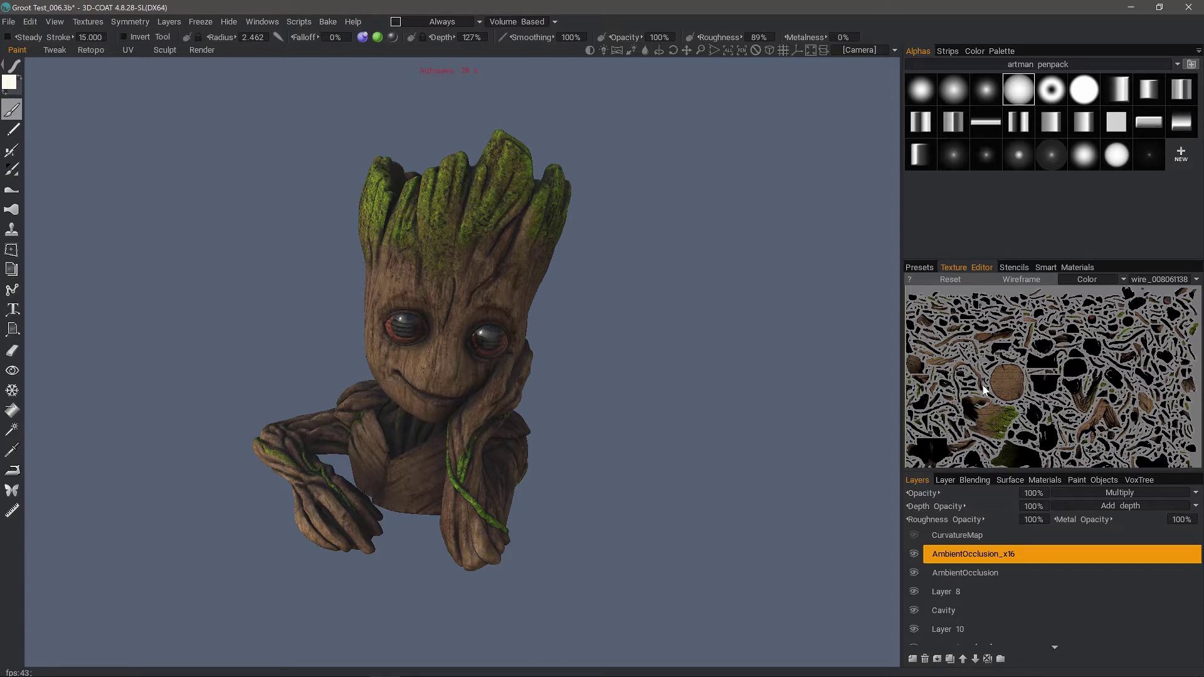
# Switch to the Retopo workspace and examine the Mark Seams UV commands, the Tweak Brush tool and the Retopo commands
pyautogui.click(94, 49)
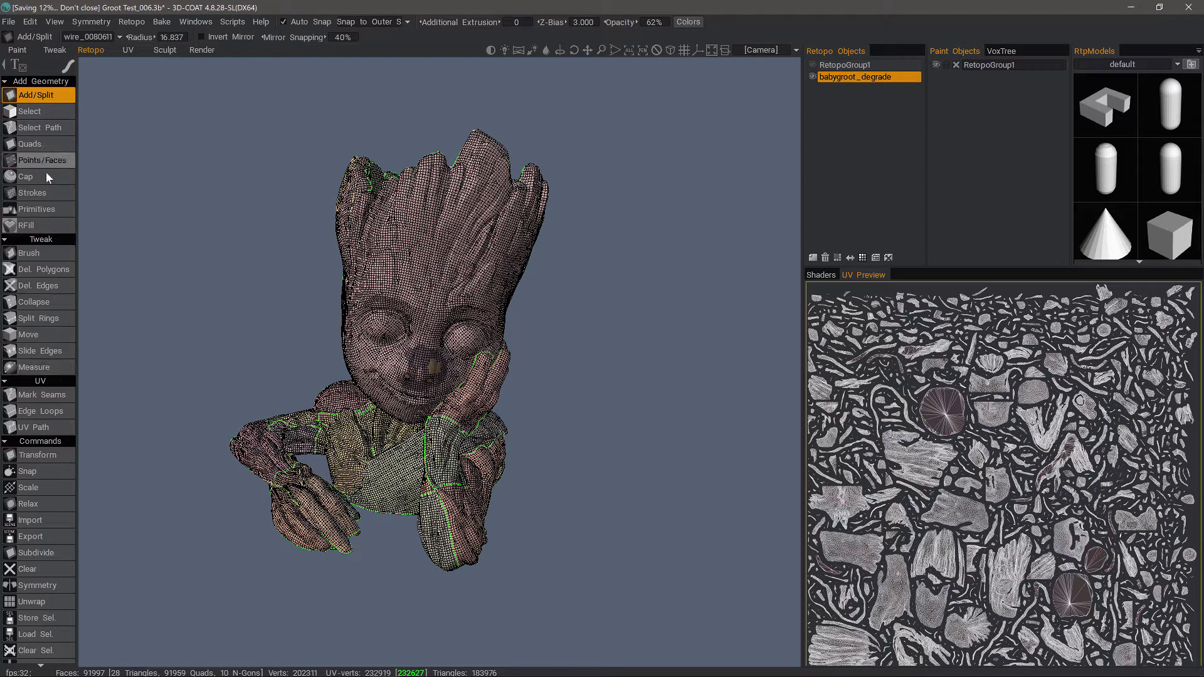
pyautogui.click(45, 393)
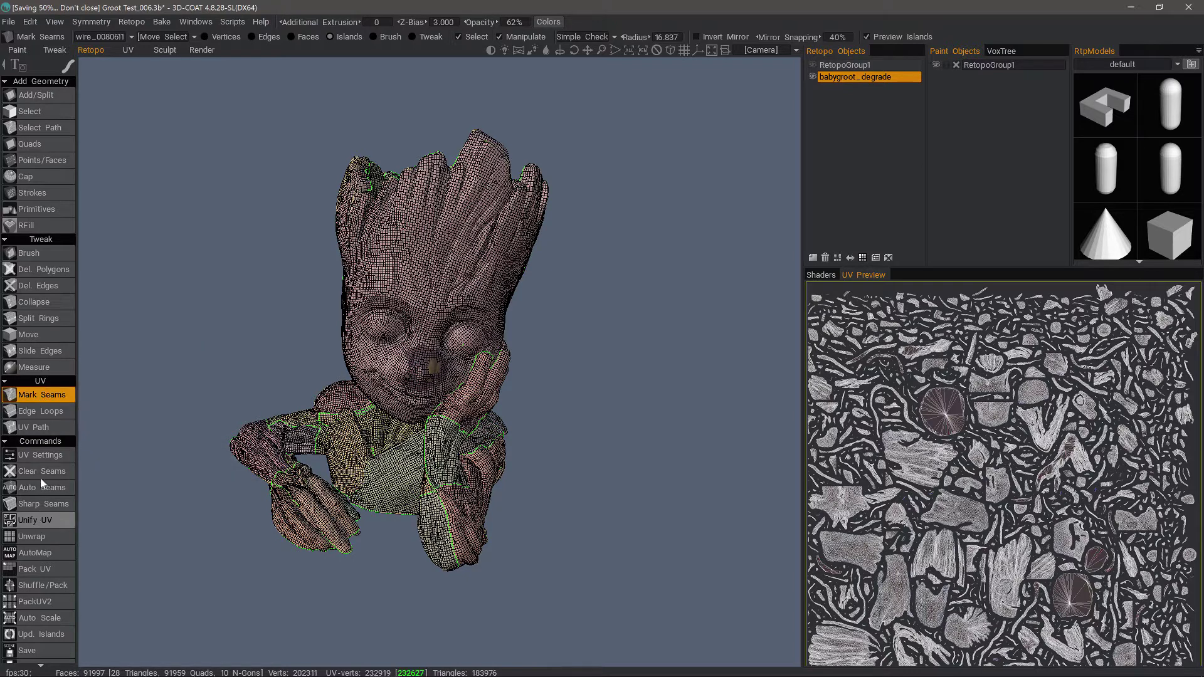
pyautogui.scroll(-1, 57, 493)
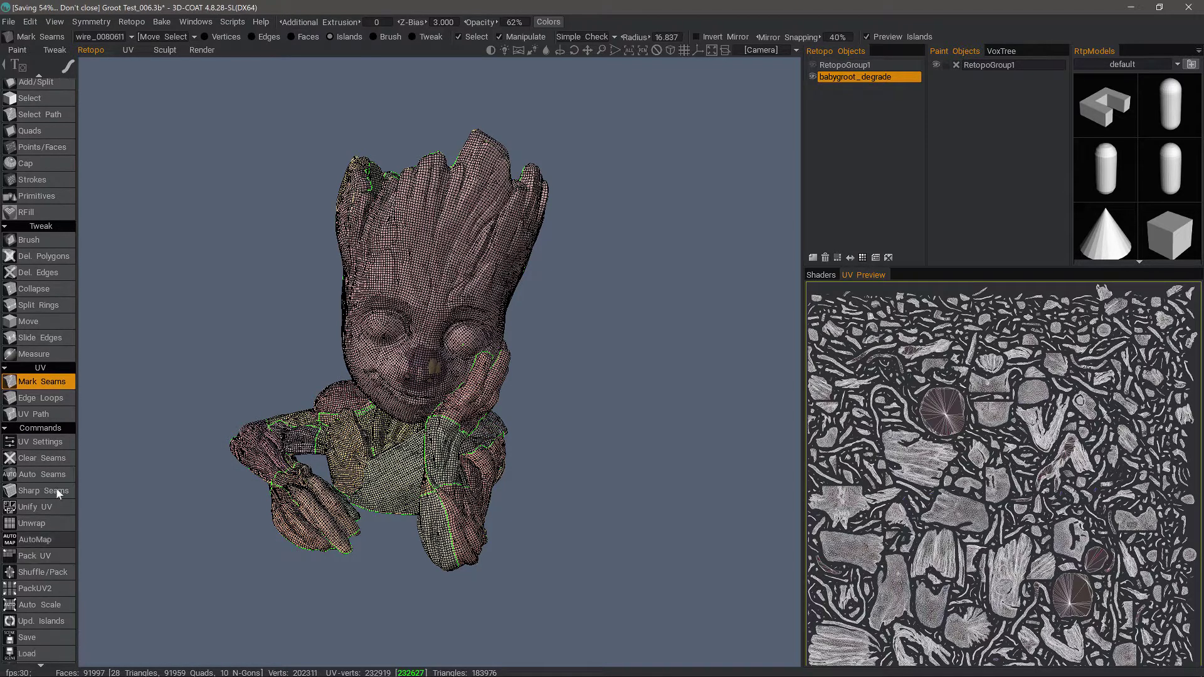
pyautogui.scroll(-10, 57, 493)
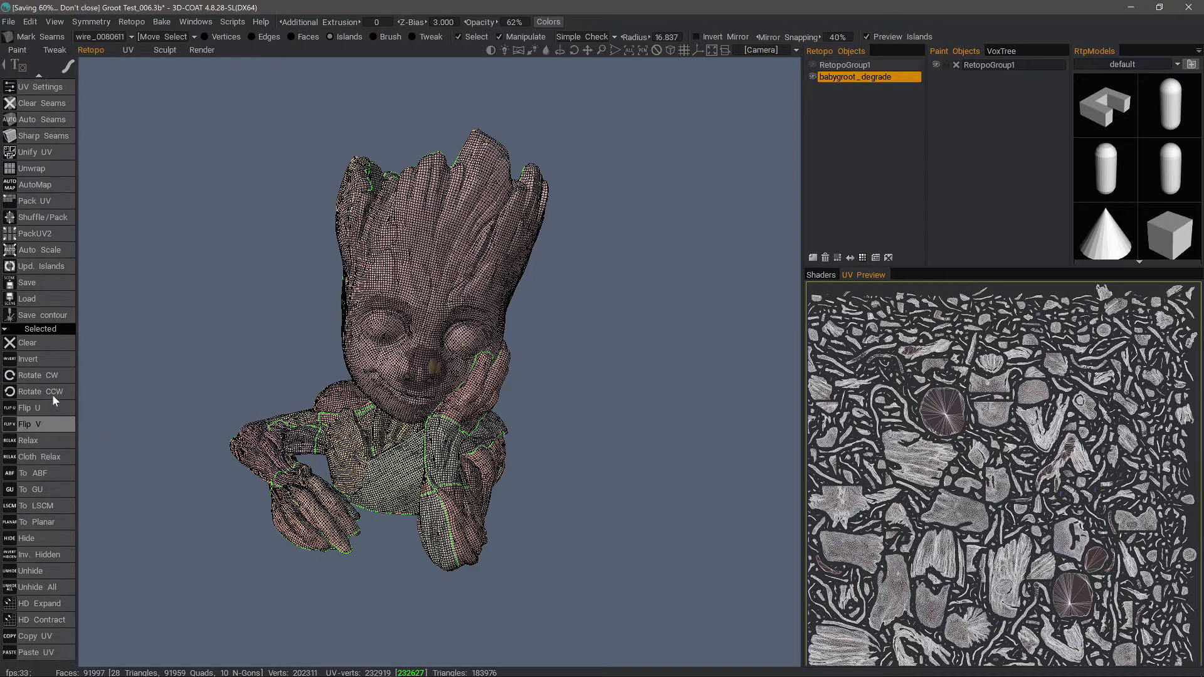
pyautogui.scroll(10, 31, 187)
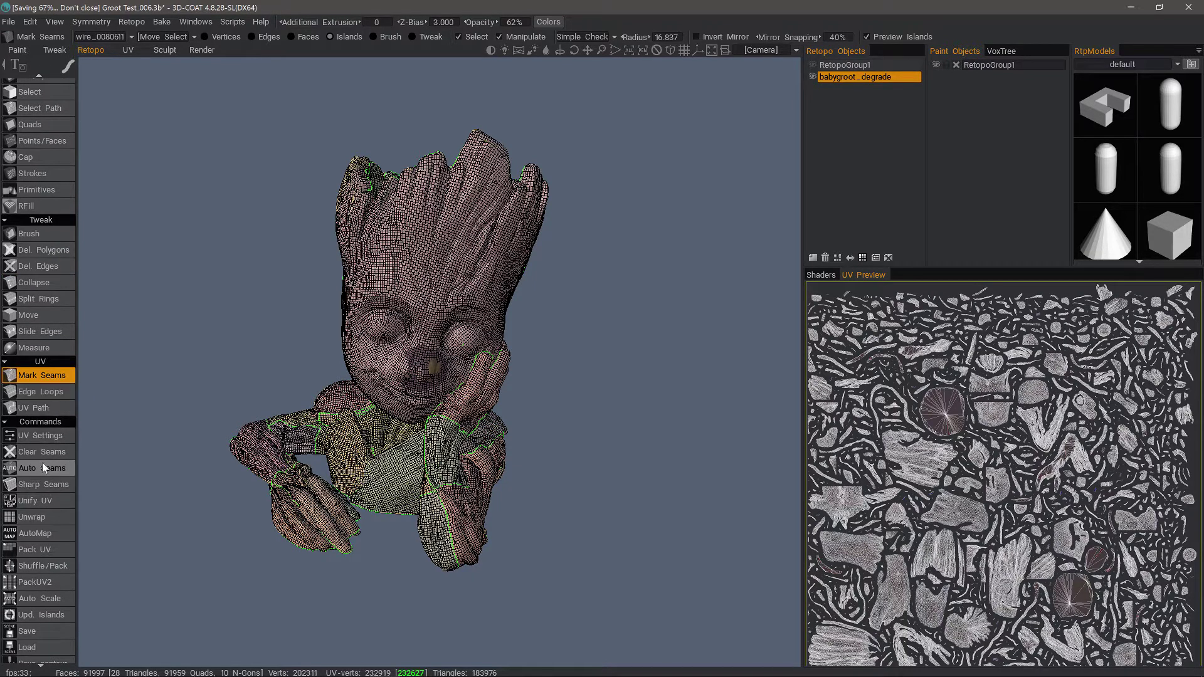
pyautogui.scroll(1, 55, 361)
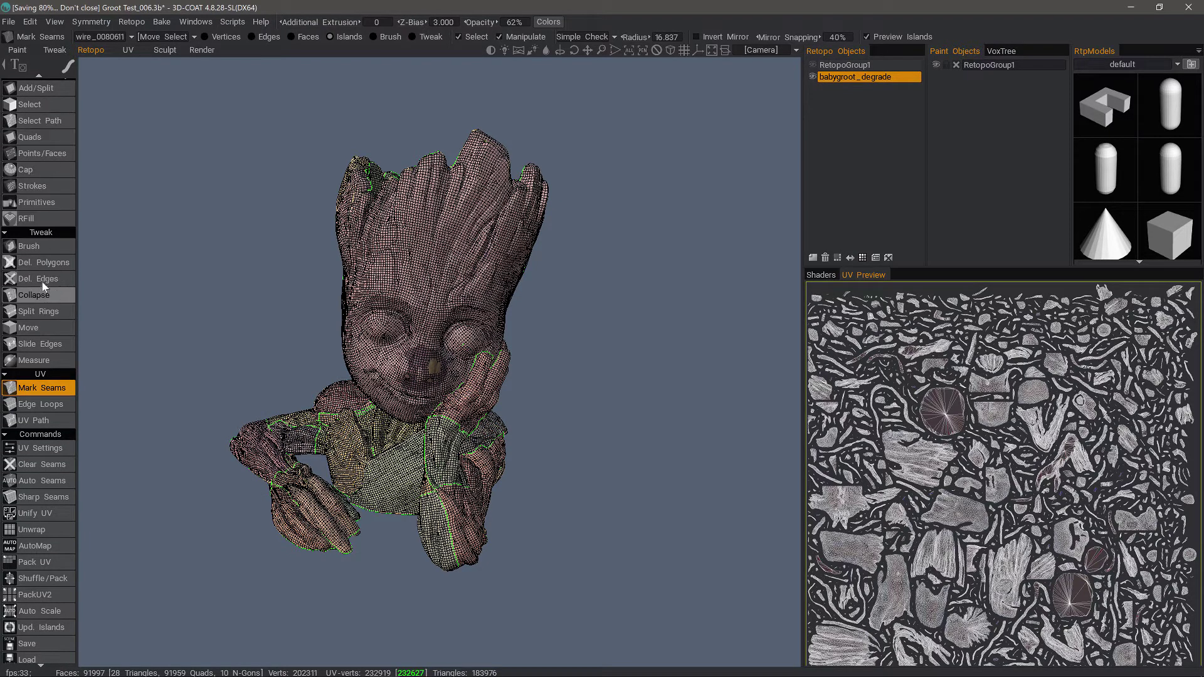
pyautogui.click(48, 251)
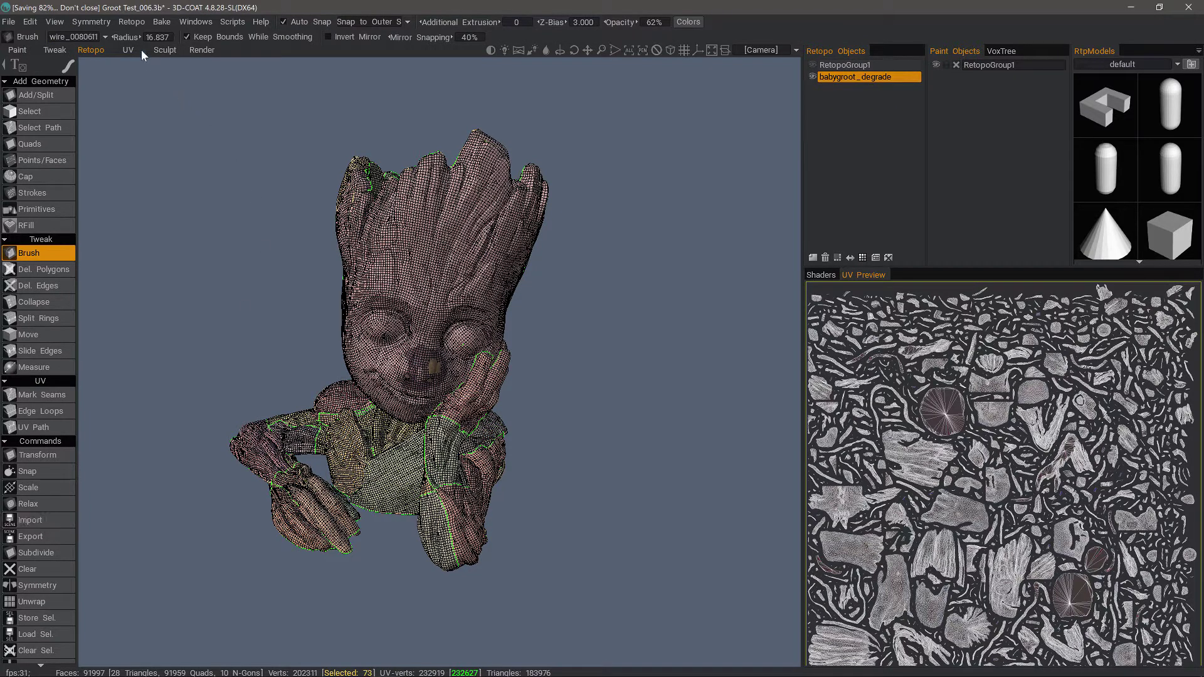
pyautogui.click(134, 20)
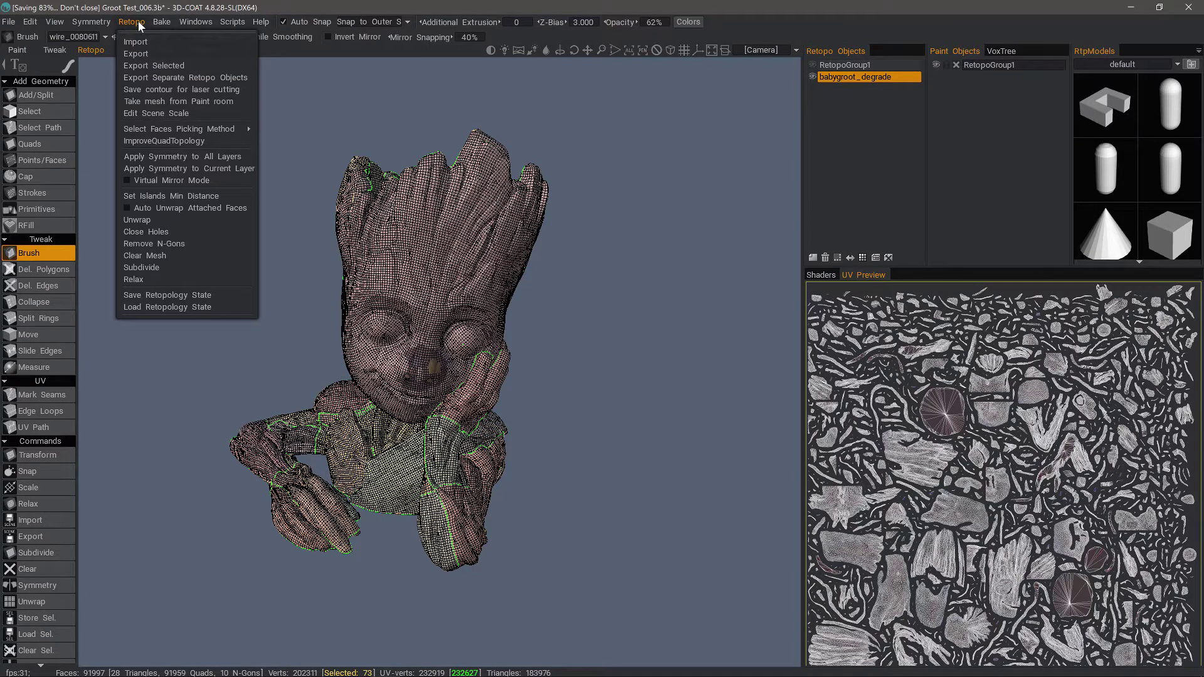
pyautogui.click(214, 209)
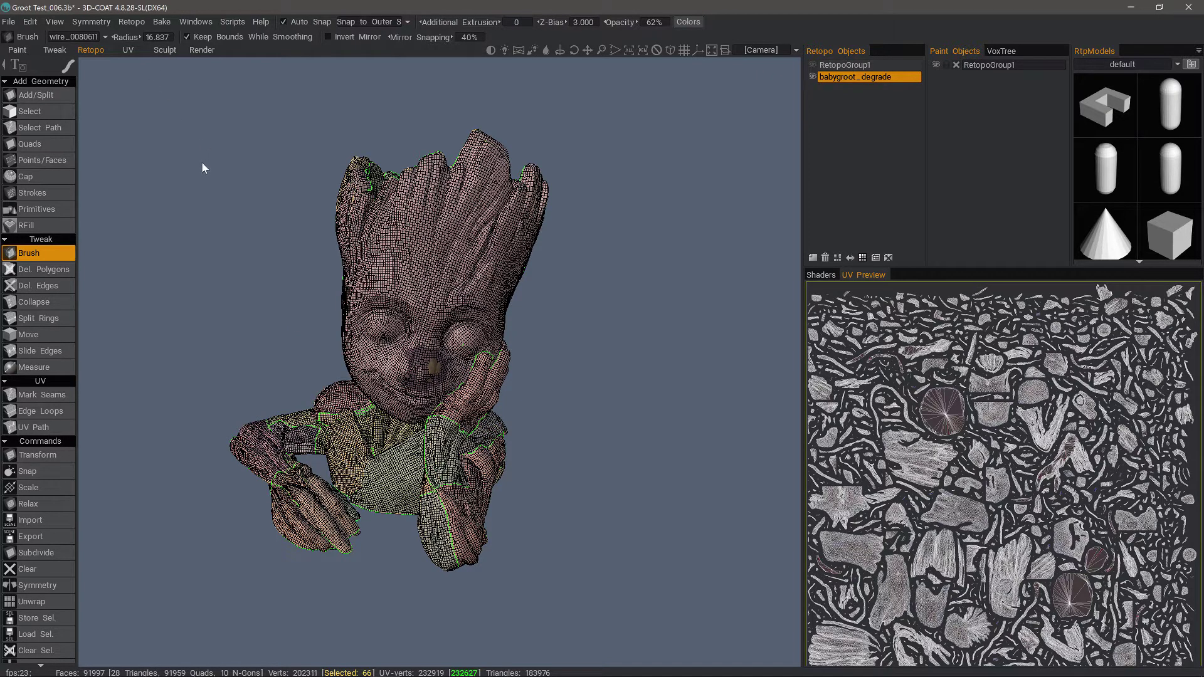
# Switch to the Sculpt workspace and review the Geometry commands that convert retopo and paint meshes into sculpt meshes
pyautogui.click(163, 50)
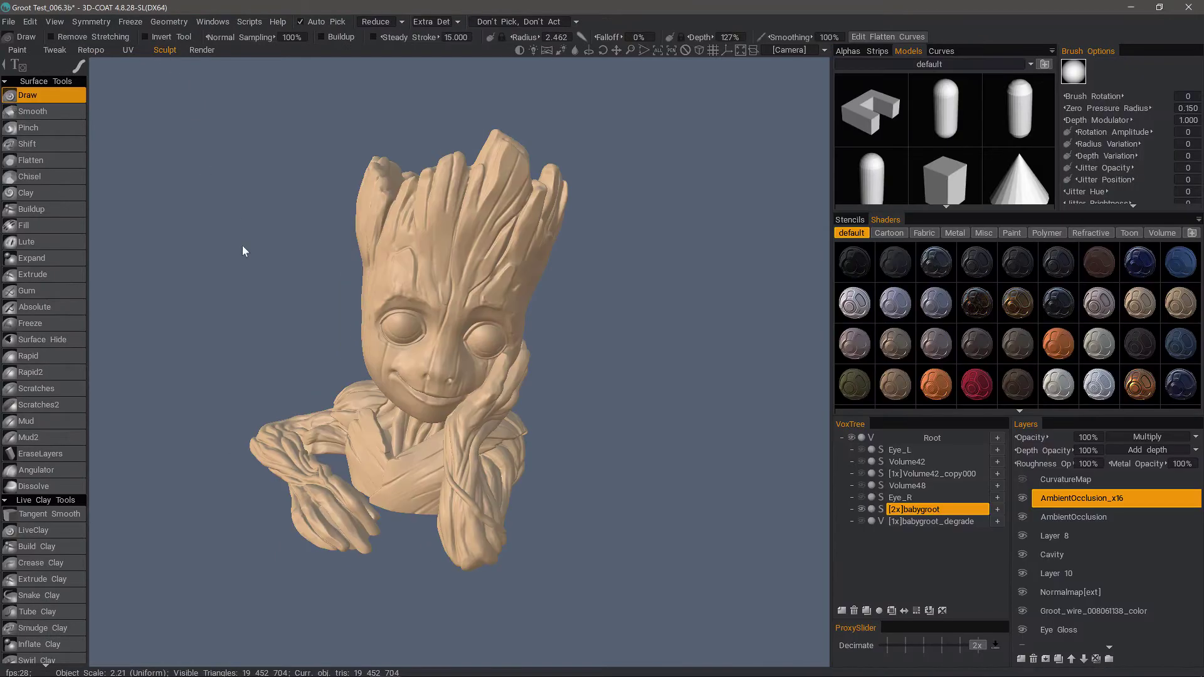
pyautogui.click(175, 23)
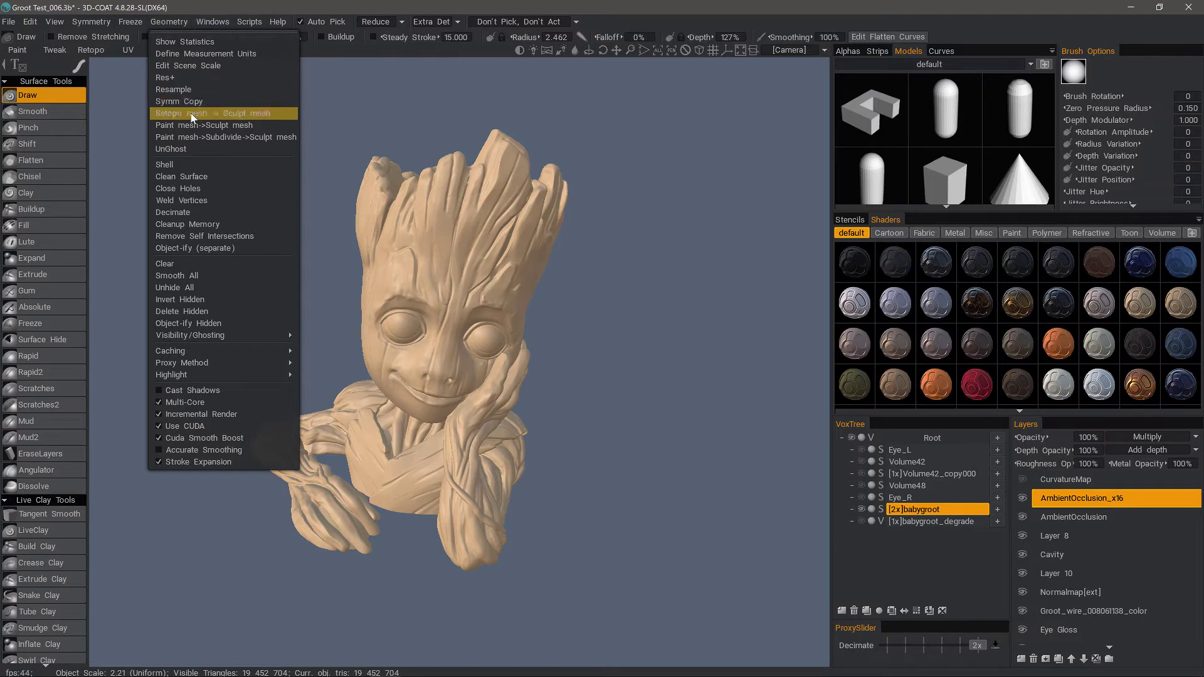
pyautogui.click(265, 114)
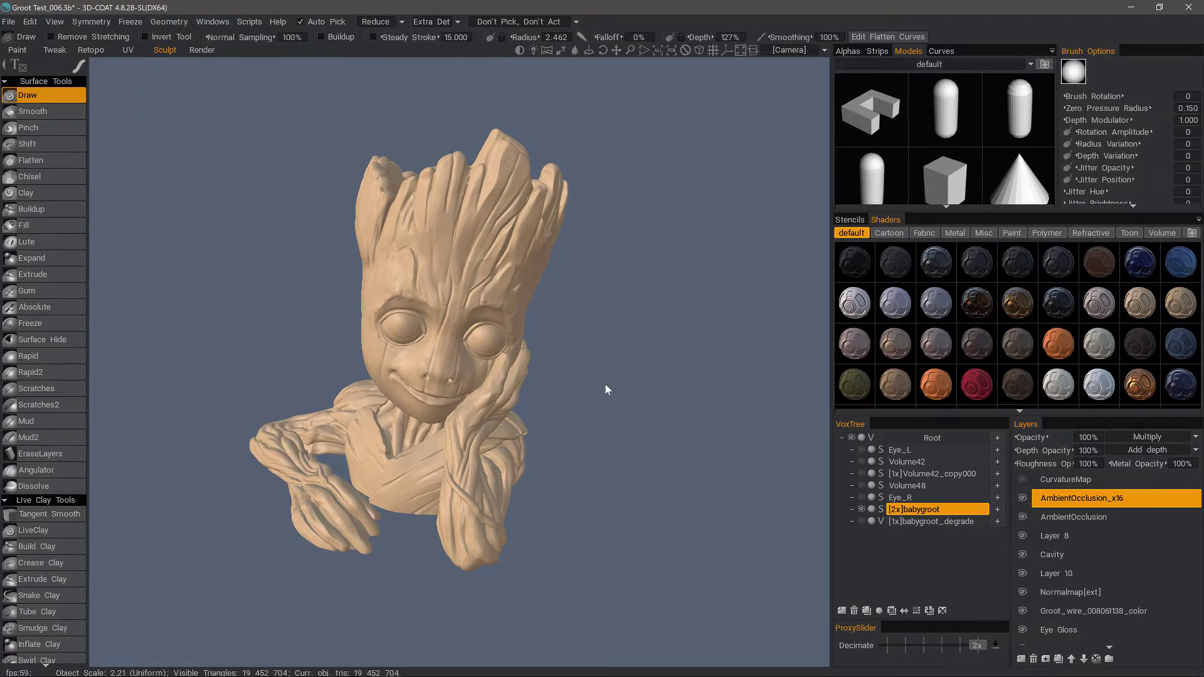
# Hide babygroot and show babygroot_degrade to examine its voxel mesh wireframe at the tip of the head
pyautogui.scroll(5, 448, 338)
pyautogui.moveTo(371, 397)
pyautogui.mouseDown(button='middle')
pyautogui.moveTo(344, 352)
pyautogui.moveTo(403, 395)
pyautogui.moveTo(500, 341)
pyautogui.moveTo(369, 461)
pyautogui.moveTo(389, 276)
pyautogui.moveTo(397, 344)
pyautogui.moveTo(376, 349)
pyautogui.moveTo(376, 388)
pyautogui.moveTo(351, 351)
pyautogui.moveTo(69, 533)
pyautogui.moveTo(268, 389)
pyautogui.moveTo(396, 326)
pyautogui.moveTo(458, 349)
pyautogui.mouseUp(button='middle')
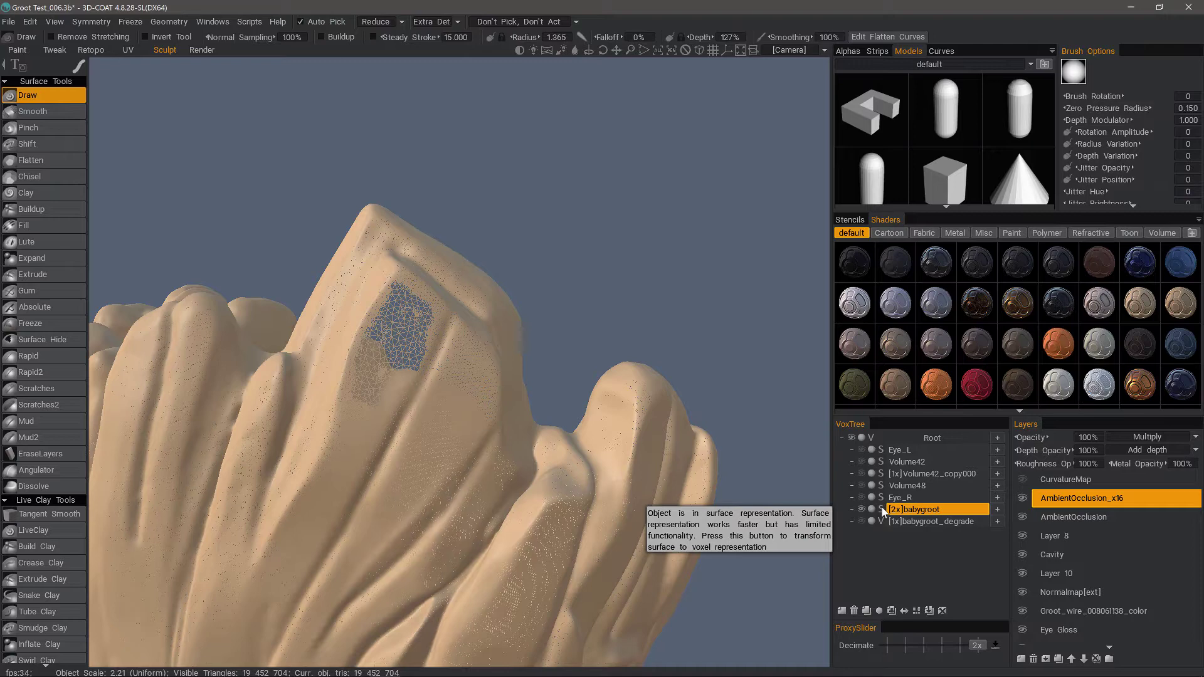
pyautogui.click(861, 509)
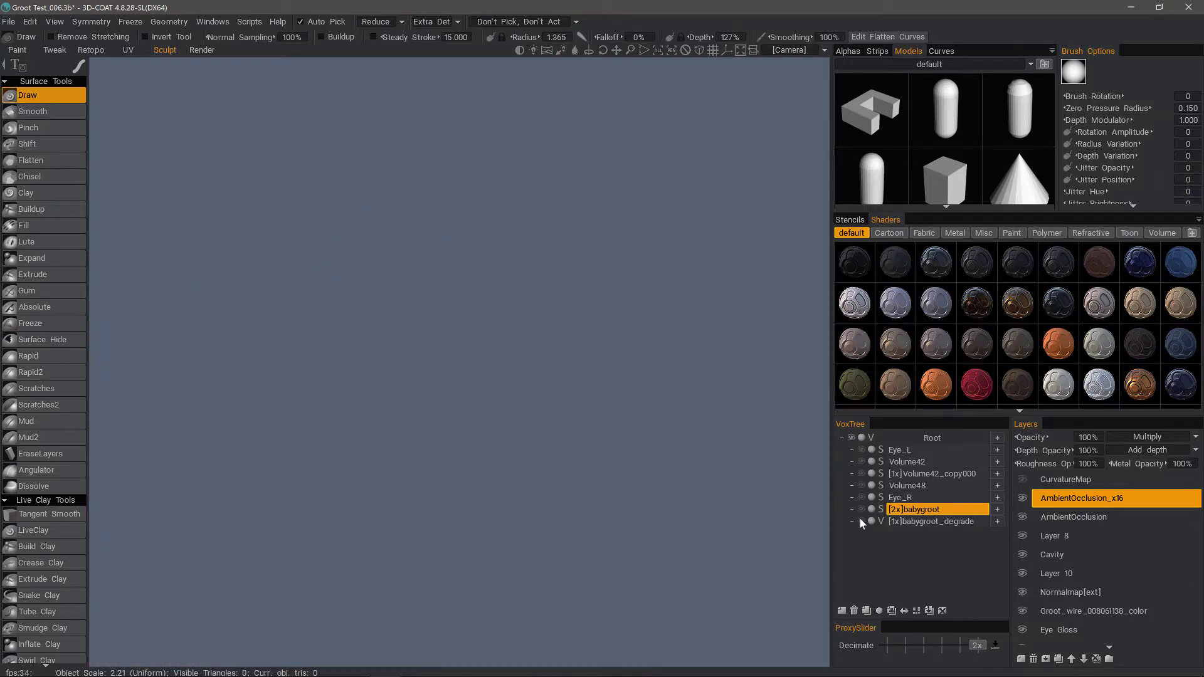
pyautogui.click(860, 521)
pyautogui.moveTo(454, 290); pyautogui.dragTo(462, 382, button='middle')
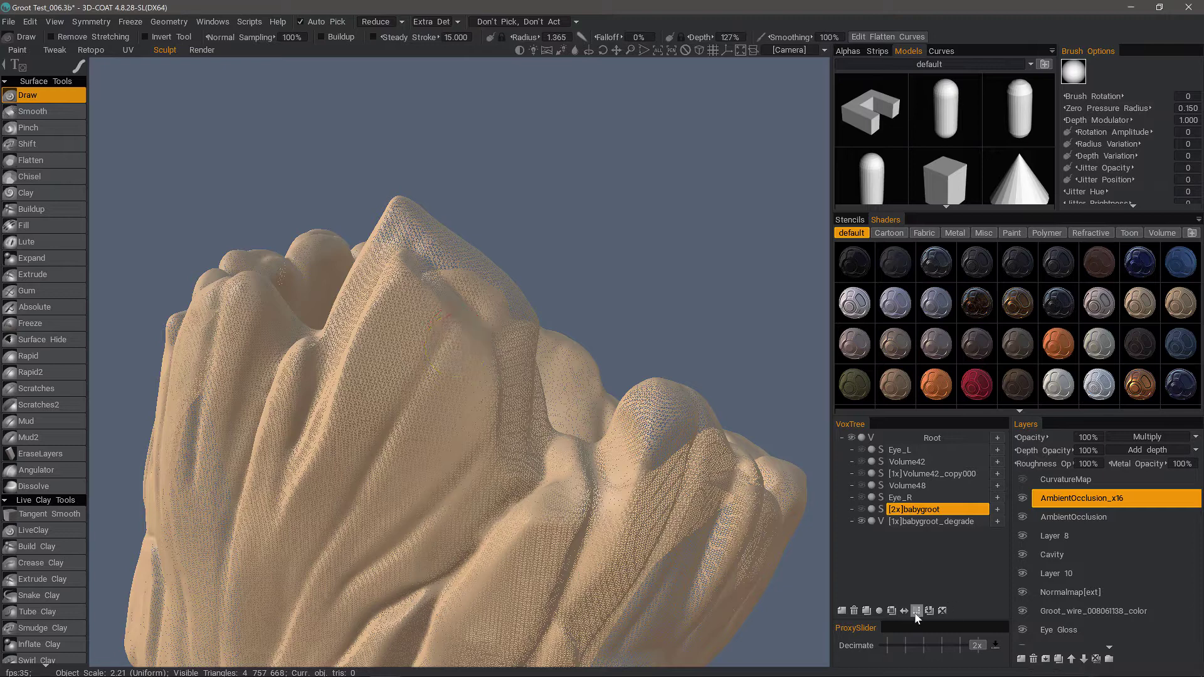
pyautogui.moveTo(920, 525)
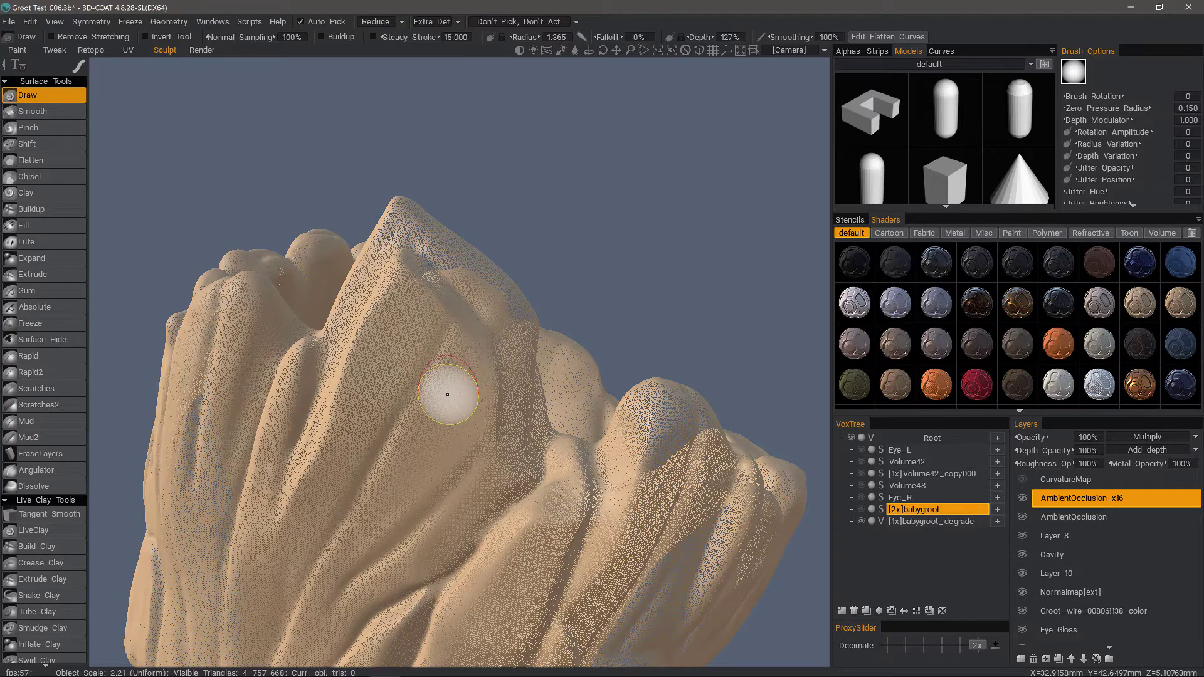
# Hide babygroot_degrade, show babygroot again and inspect the low-density patch on its tallest head spike
pyautogui.click(860, 520)
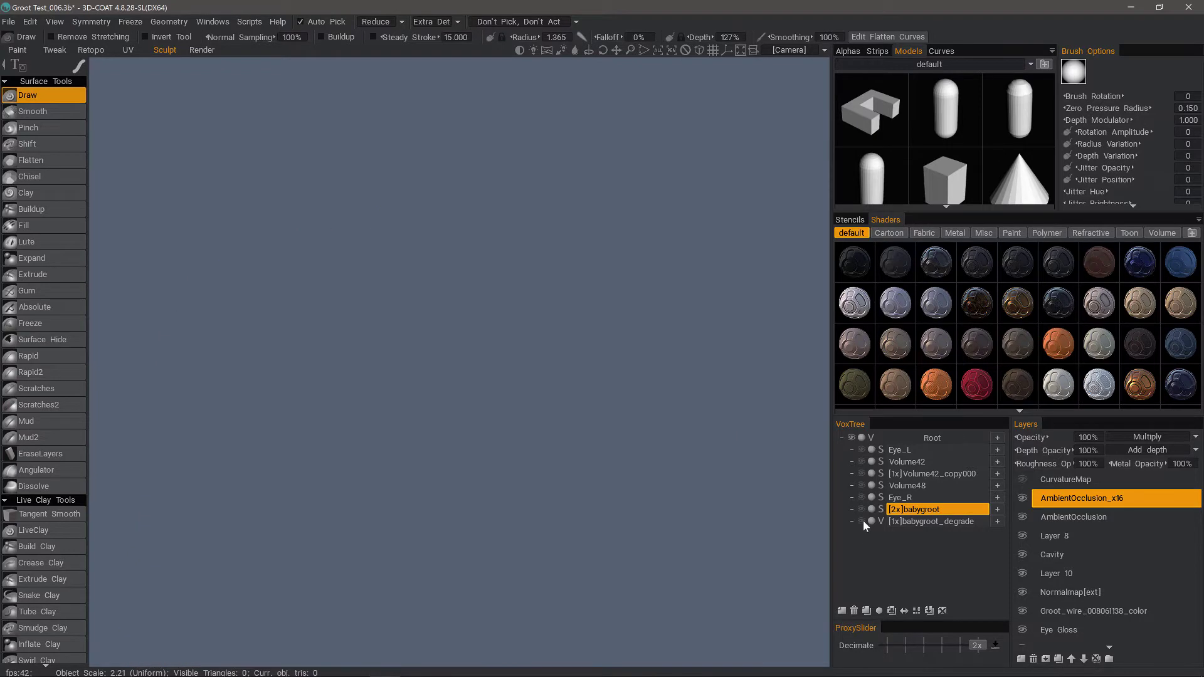
pyautogui.click(860, 509)
pyautogui.keyDown('alt'); pyautogui.moveTo(377, 370); pyautogui.dragTo(457, 360); pyautogui.keyUp('alt')
pyautogui.moveTo(466, 460)
pyautogui.keyDown('alt'); pyautogui.mouseDown()
pyautogui.moveTo(349, 363)
pyautogui.moveTo(357, 430)
pyautogui.moveTo(408, 345)
pyautogui.moveTo(321, 406)
pyautogui.moveTo(368, 502)
pyautogui.moveTo(381, 416)
pyautogui.moveTo(250, 376)
pyautogui.mouseUp(); pyautogui.keyUp('alt')
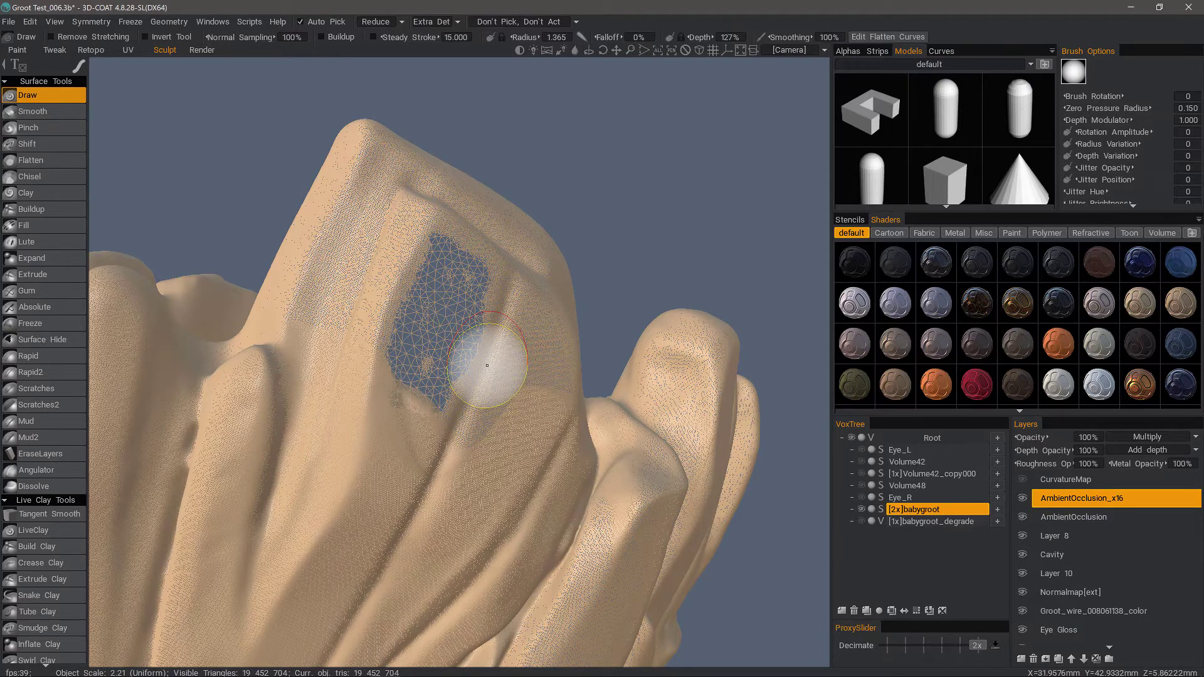
pyautogui.moveTo(487, 365); pyautogui.dragTo(349, 336, button='right')
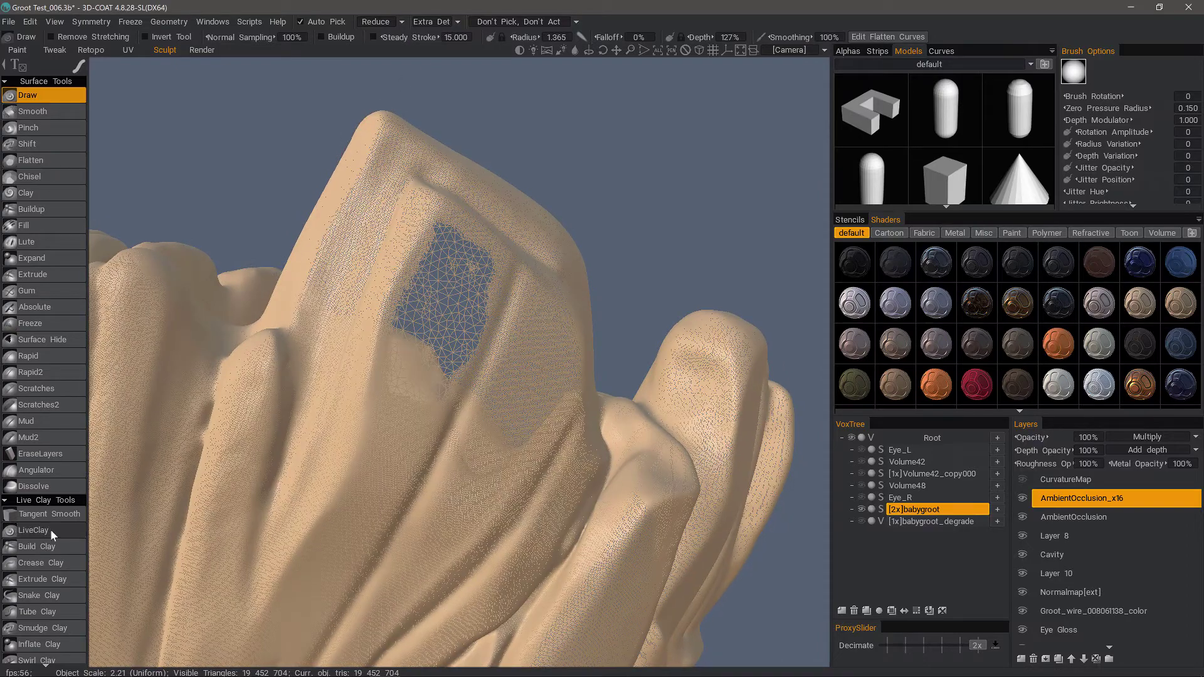
# Sculpt a raised strip beside the low-density patch using LiveClay with a square gradient alpha from artman penpack, at radii 0.879 and 0.623
pyautogui.click(34, 531)
pyautogui.moveTo(443, 296); pyautogui.dragTo(511, 358, button='right')
pyautogui.click(847, 51)
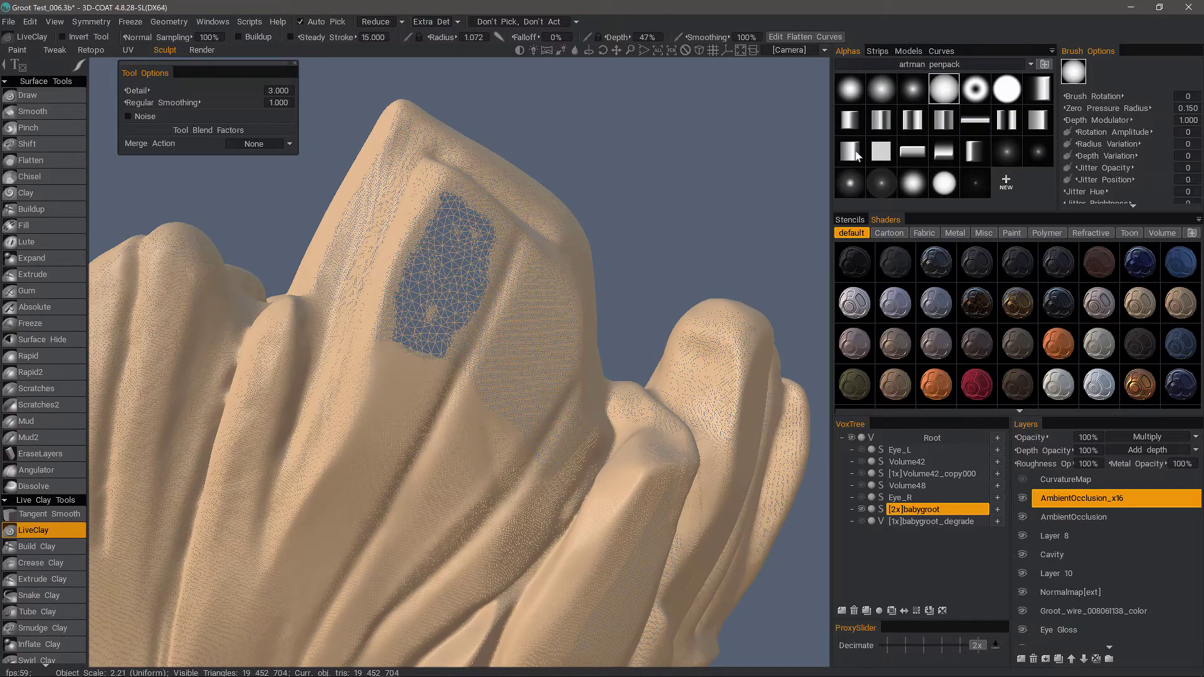
pyautogui.click(849, 120)
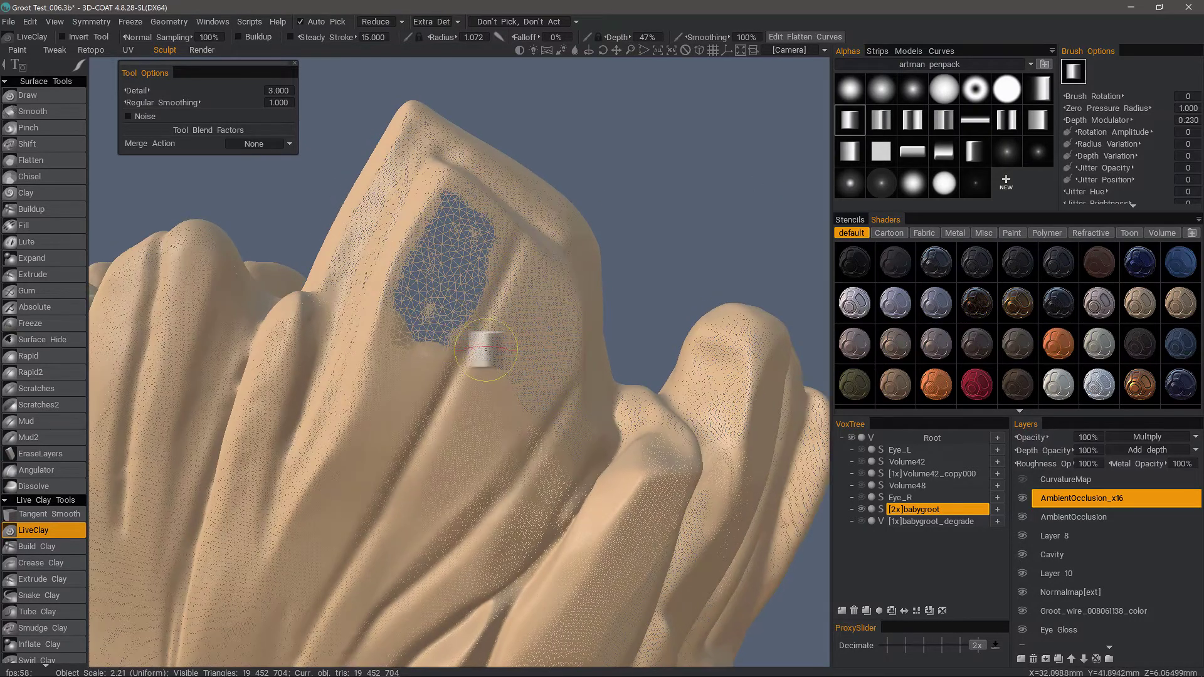
pyautogui.moveTo(512, 356); pyautogui.dragTo(510, 344, button='right')
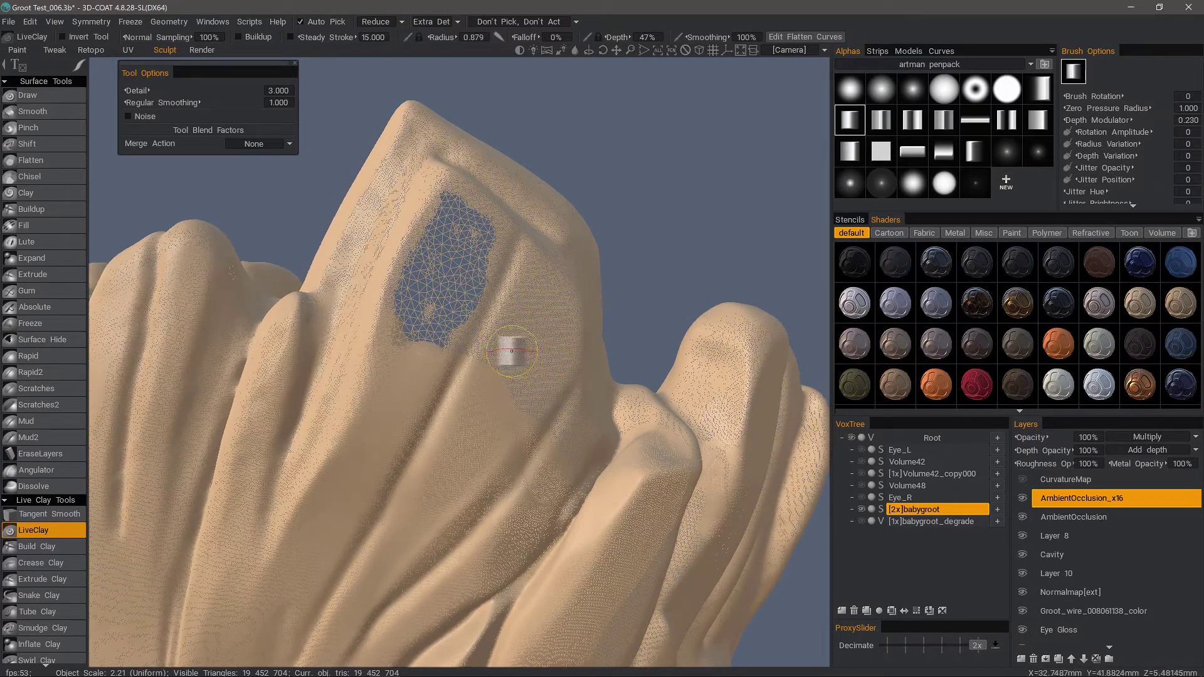
pyautogui.moveTo(532, 302)
pyautogui.mouseDown()
pyautogui.moveTo(484, 400)
pyautogui.moveTo(530, 299)
pyautogui.moveTo(492, 392)
pyautogui.mouseUp()
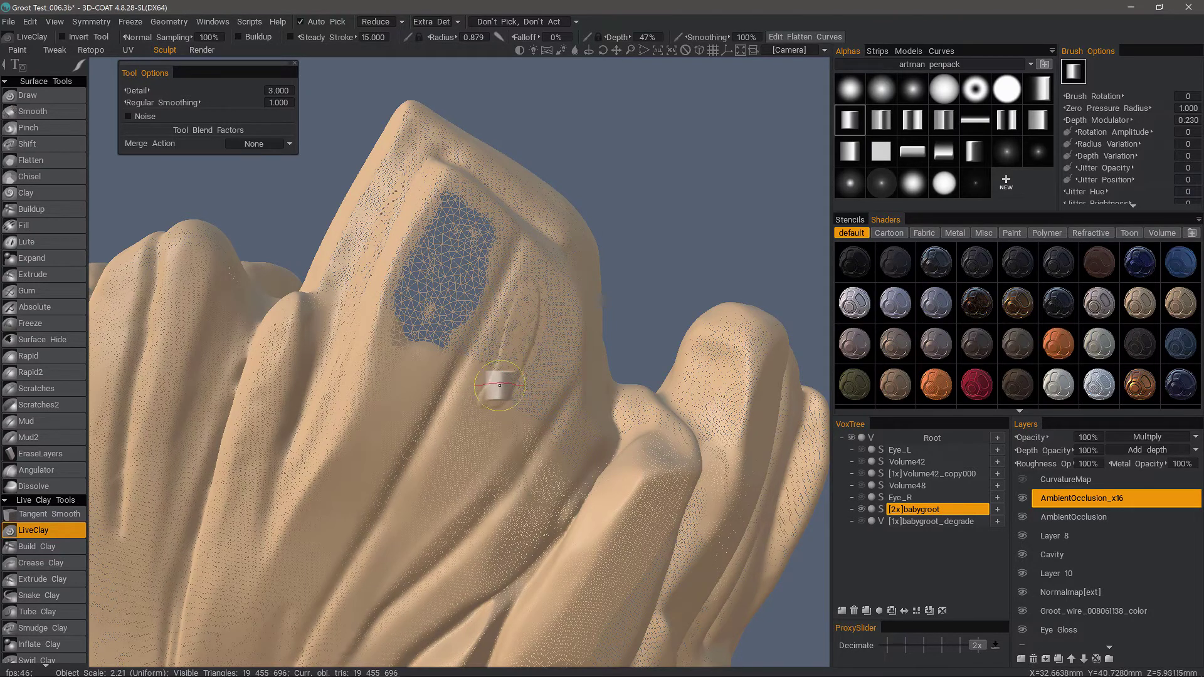
pyautogui.moveTo(497, 384); pyautogui.dragTo(495, 385, button='right')
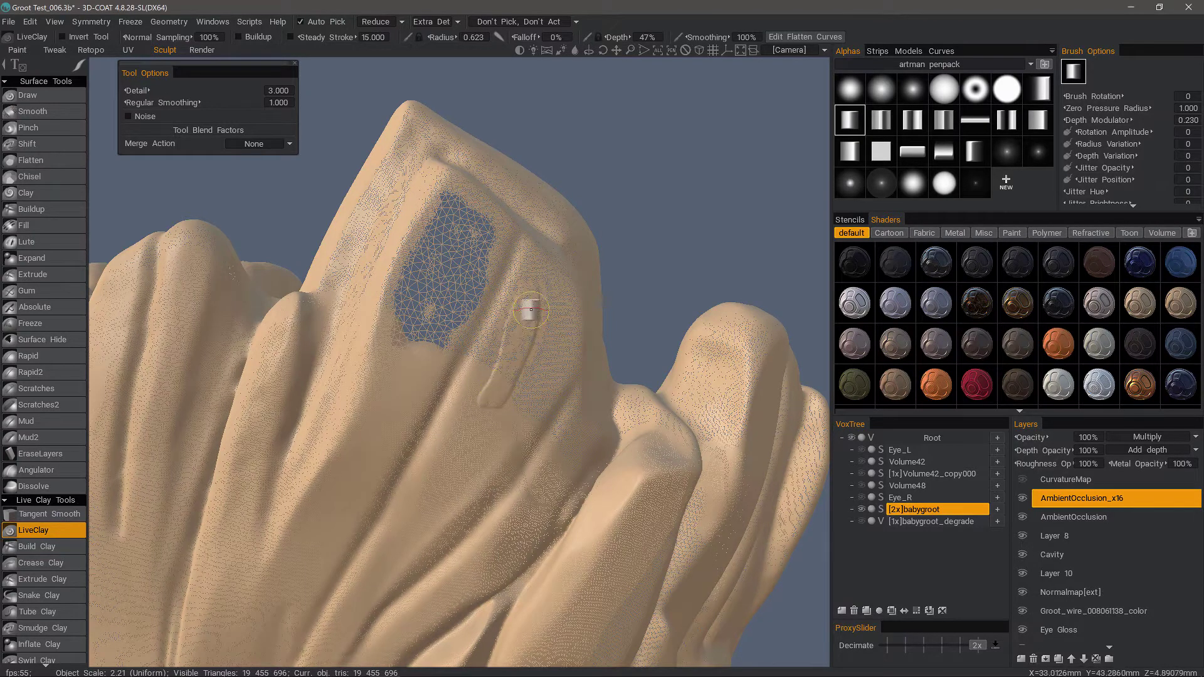
pyautogui.moveTo(532, 301)
pyautogui.mouseDown()
pyautogui.moveTo(515, 373)
pyautogui.moveTo(533, 293)
pyautogui.moveTo(515, 367)
pyautogui.moveTo(532, 294)
pyautogui.moveTo(516, 304)
pyautogui.moveTo(530, 295)
pyautogui.mouseUp()
# Sculpt a thin raised line alongside the thick strip with LiveClay at a radius of 0.217
pyautogui.moveTo(558, 301); pyautogui.dragTo(544, 324, button='right')
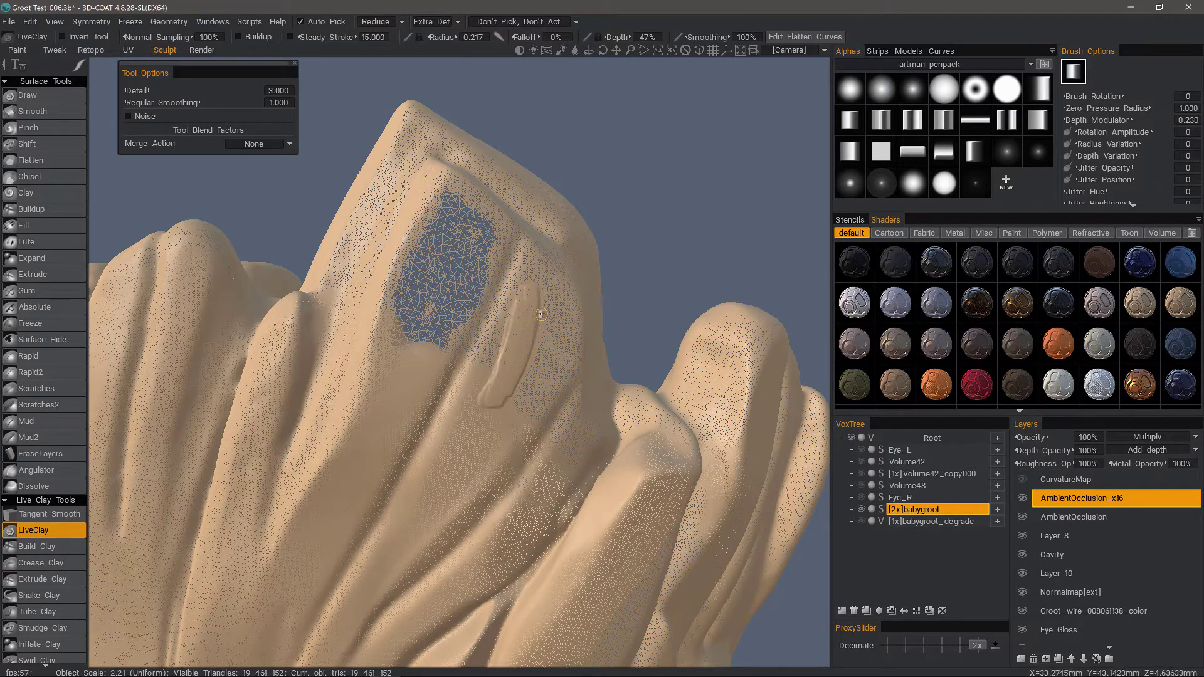
pyautogui.moveTo(543, 316); pyautogui.dragTo(540, 273)
pyautogui.moveTo(550, 324); pyautogui.dragTo(540, 385)
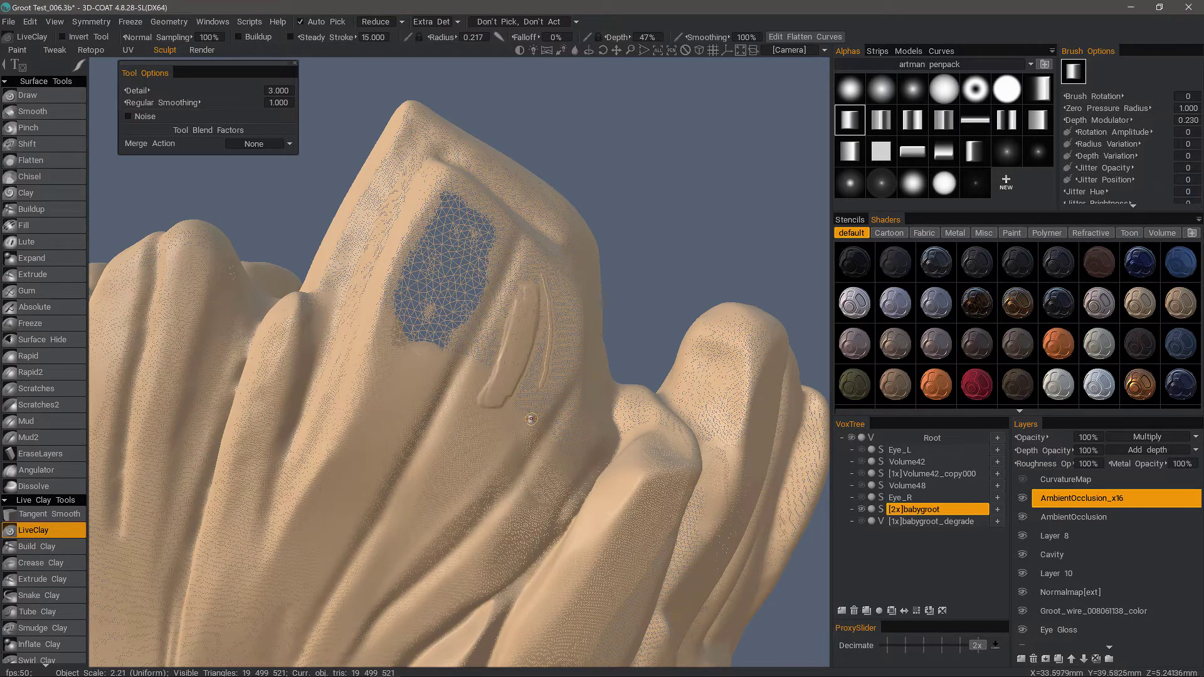
# Set the LiveClay radius to 0.577 and depth to 0%, and add density with a stroke through the low-density patch
pyautogui.moveTo(529, 425); pyautogui.dragTo(554, 425, button='right')
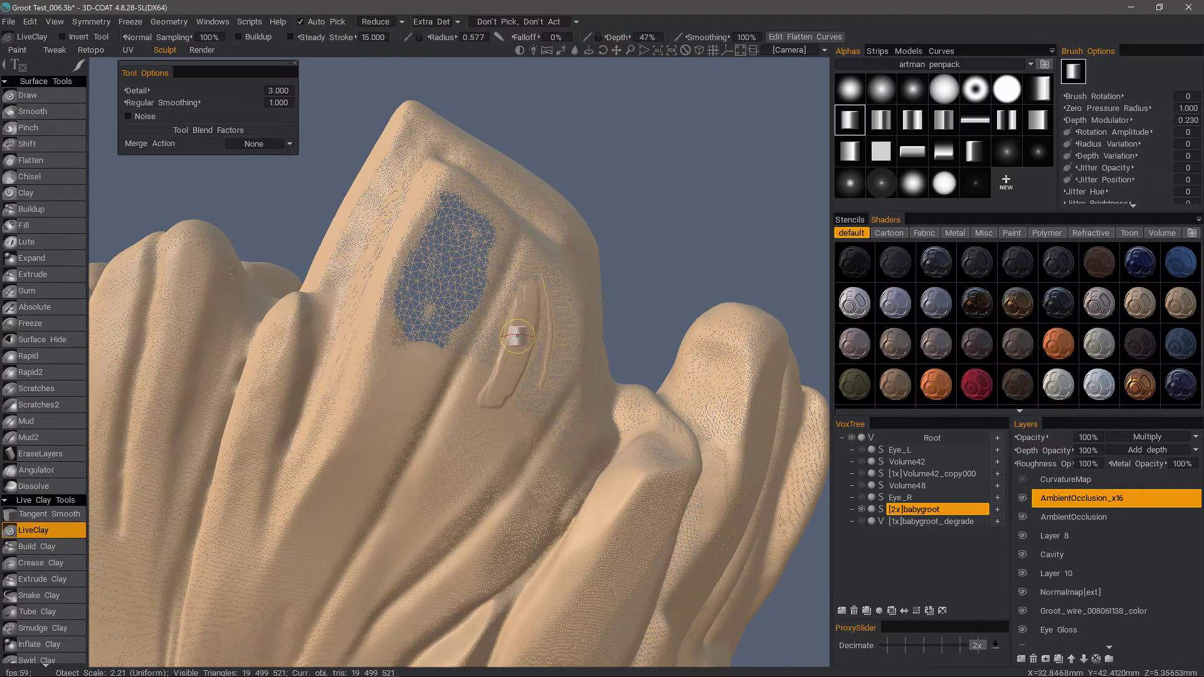
pyautogui.moveTo(514, 337)
pyautogui.mouseDown(button='right')
pyautogui.moveTo(519, 328)
pyautogui.moveTo(521, 356)
pyautogui.mouseUp(button='right')
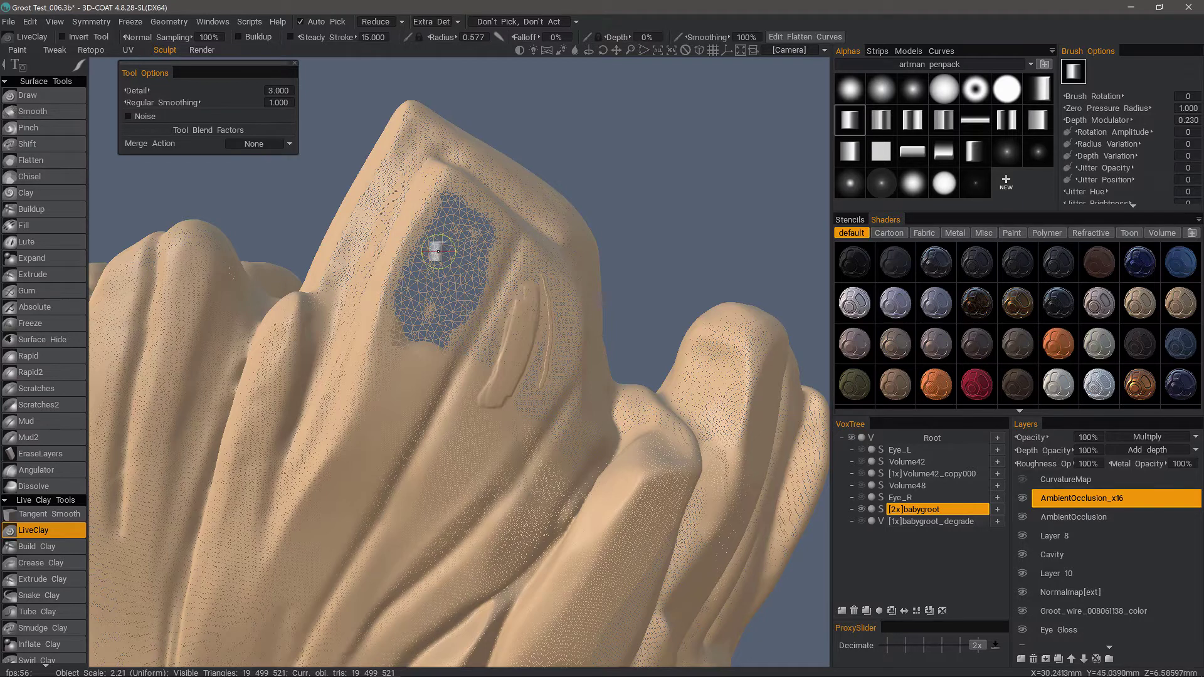
pyautogui.moveTo(450, 201)
pyautogui.mouseDown()
pyautogui.moveTo(459, 333)
pyautogui.moveTo(463, 198)
pyautogui.moveTo(474, 305)
pyautogui.moveTo(443, 369)
pyautogui.mouseUp()
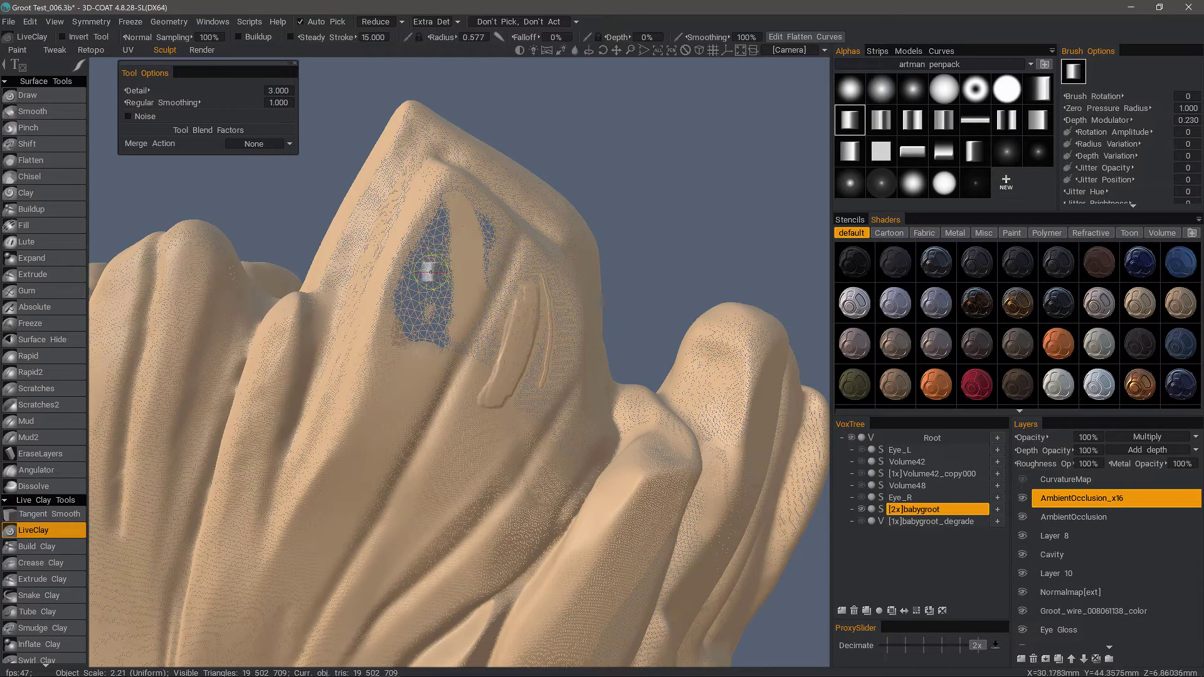
# Set the smoothing action to Powerful Smoothing and smooth the refined patch and the raised strip
pyautogui.click(386, 22)
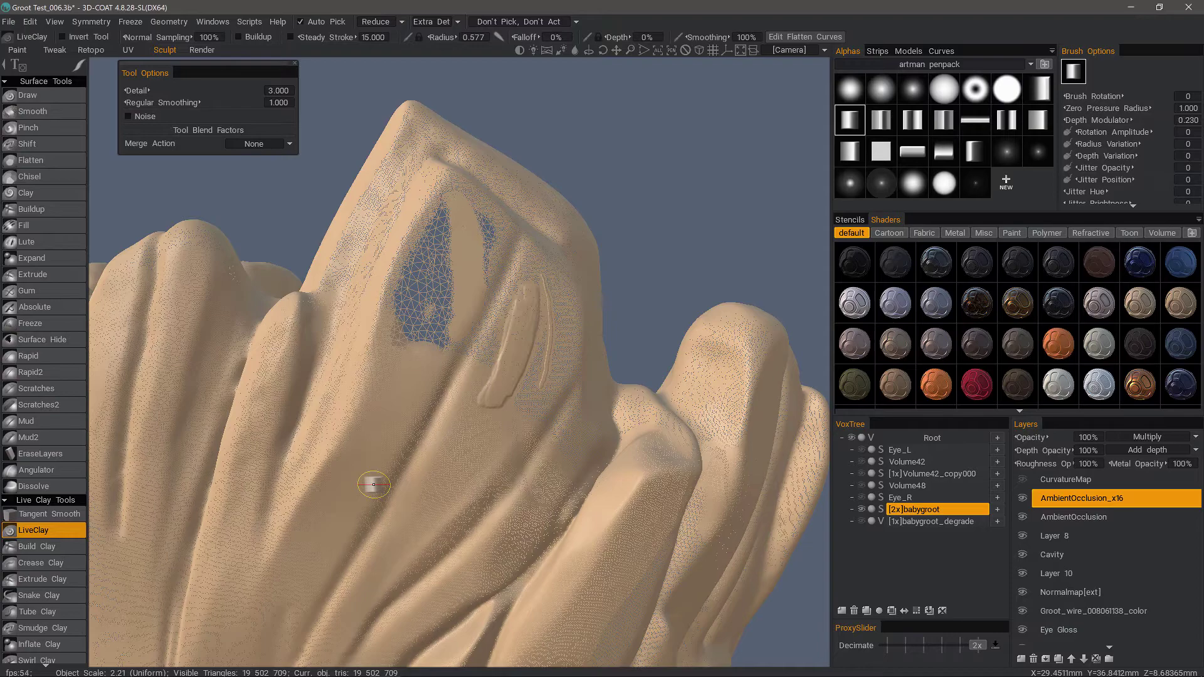
pyautogui.click(395, 21)
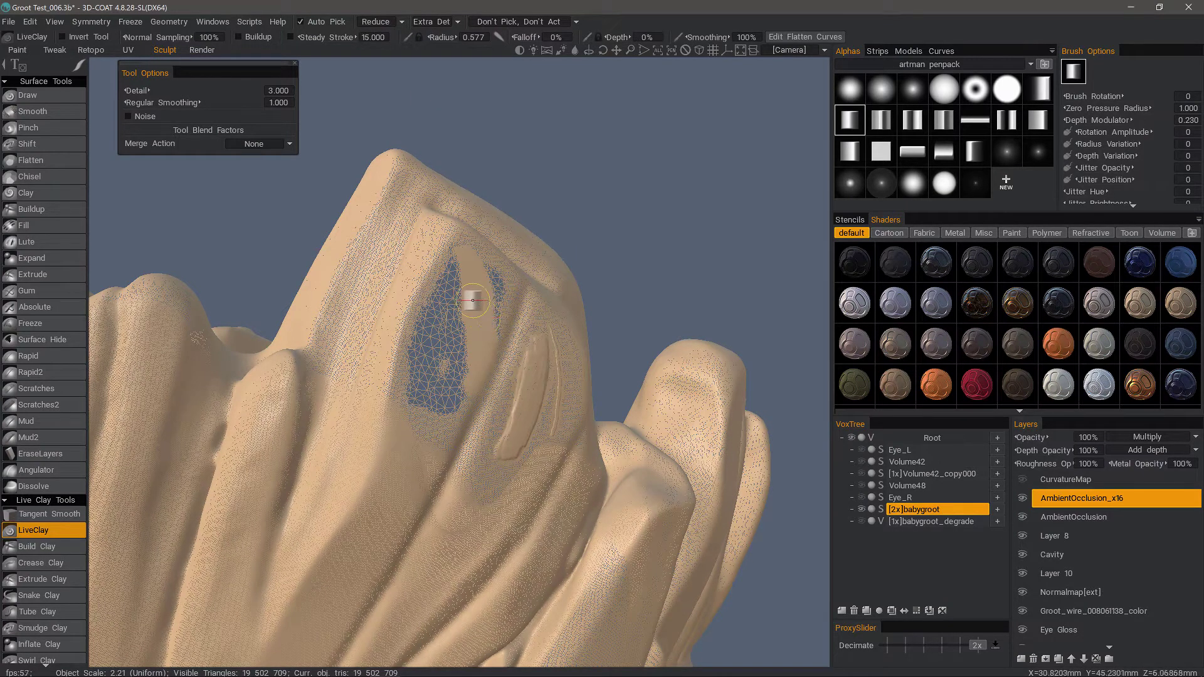
pyautogui.click(377, 20)
pyautogui.click(395, 49)
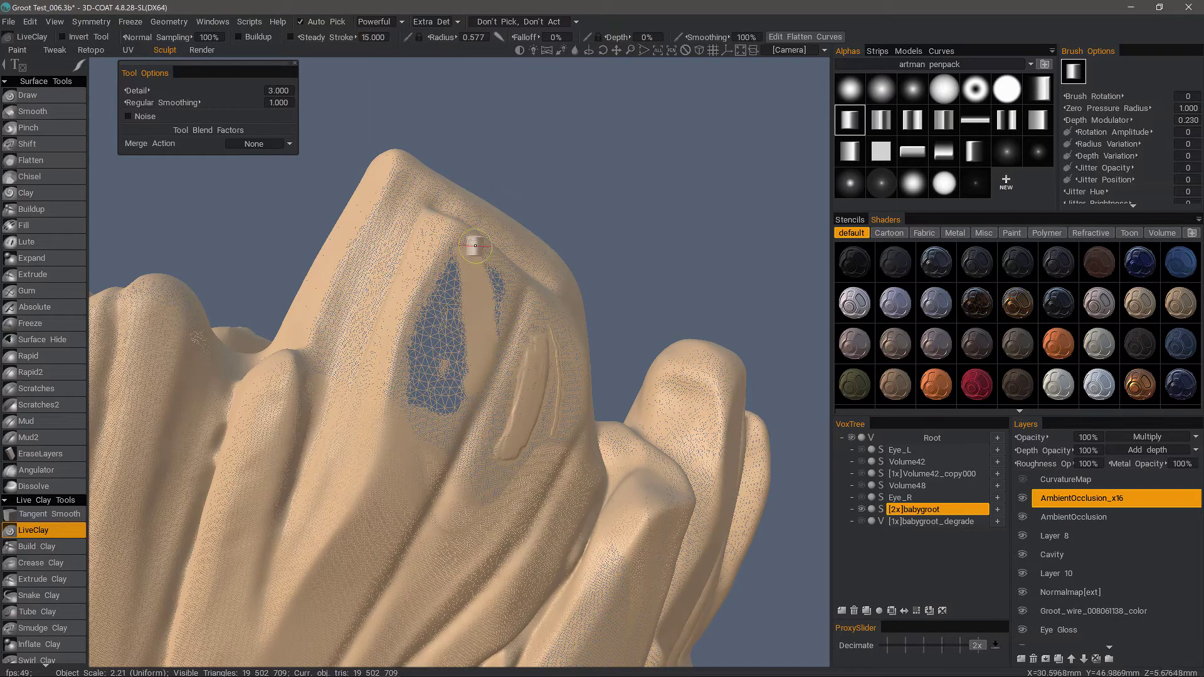
pyautogui.press('shift')
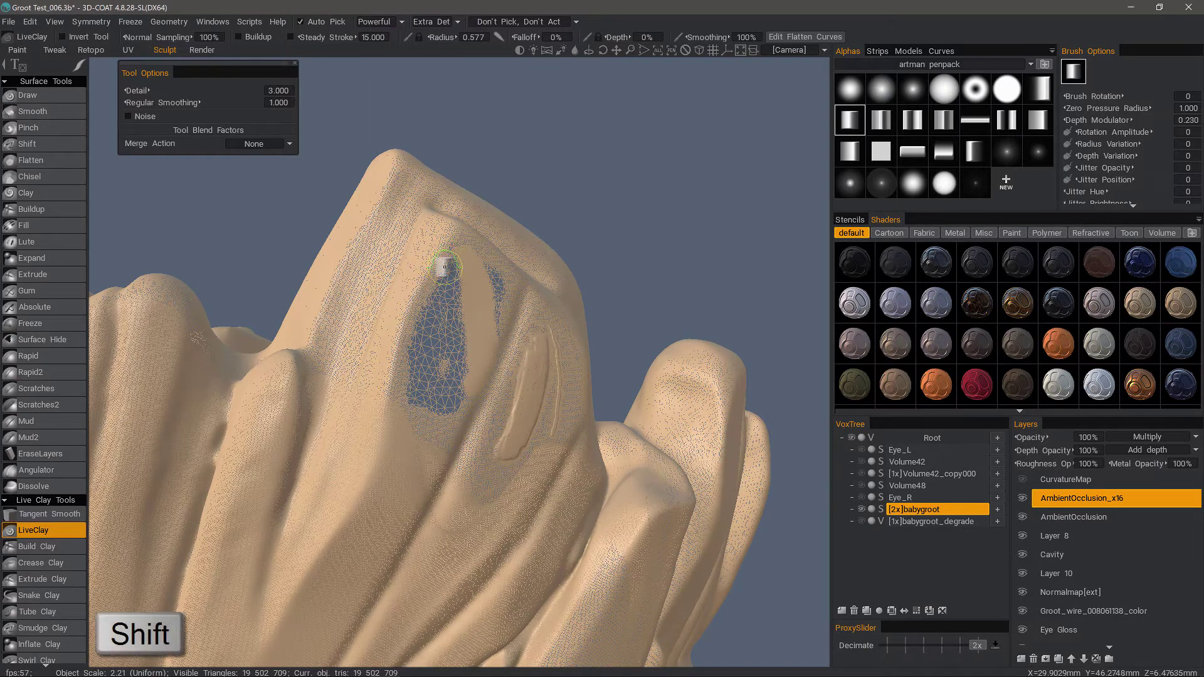
pyautogui.moveTo(444, 267)
pyautogui.keyDown('shift'); pyautogui.mouseDown()
pyautogui.moveTo(453, 254)
pyautogui.moveTo(464, 279)
pyautogui.moveTo(465, 247)
pyautogui.moveTo(465, 382)
pyautogui.moveTo(469, 283)
pyautogui.moveTo(457, 268)
pyautogui.mouseUp(); pyautogui.keyUp('shift')
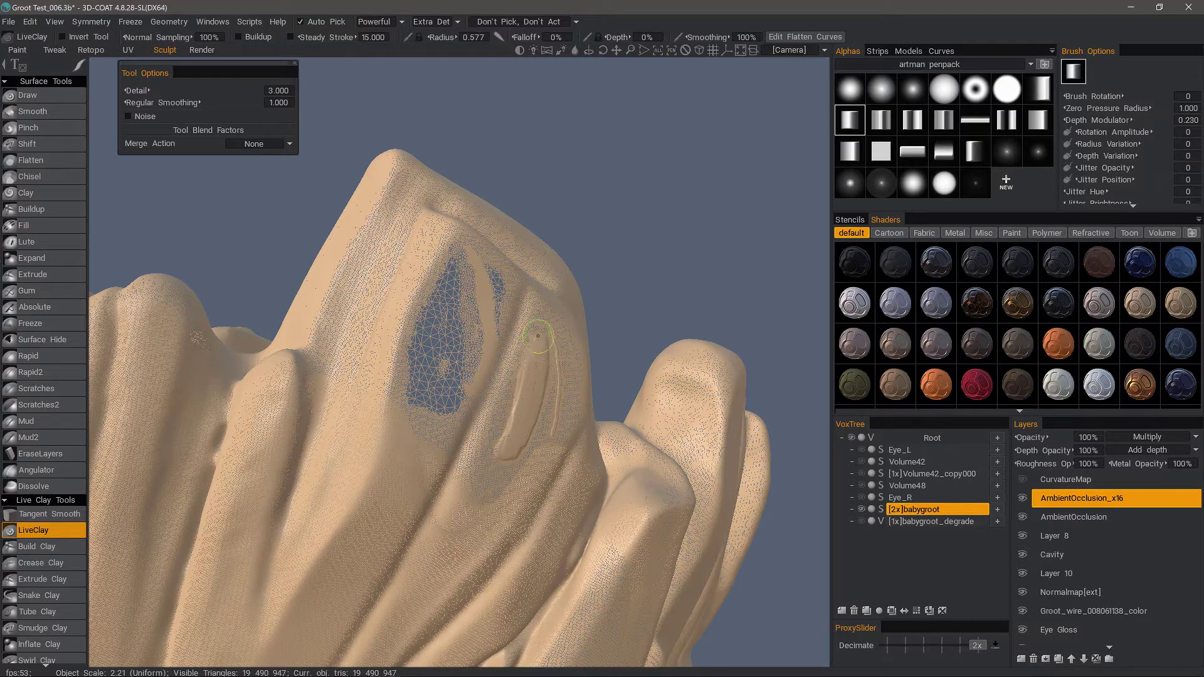
pyautogui.keyDown('shift'); pyautogui.moveTo(541, 333); pyautogui.dragTo(497, 457); pyautogui.keyUp('shift')
# Switch to the Clay tool, with Anti Bump as the smoothing action and Extra Detail as the secondary modifier action
pyautogui.click(383, 22)
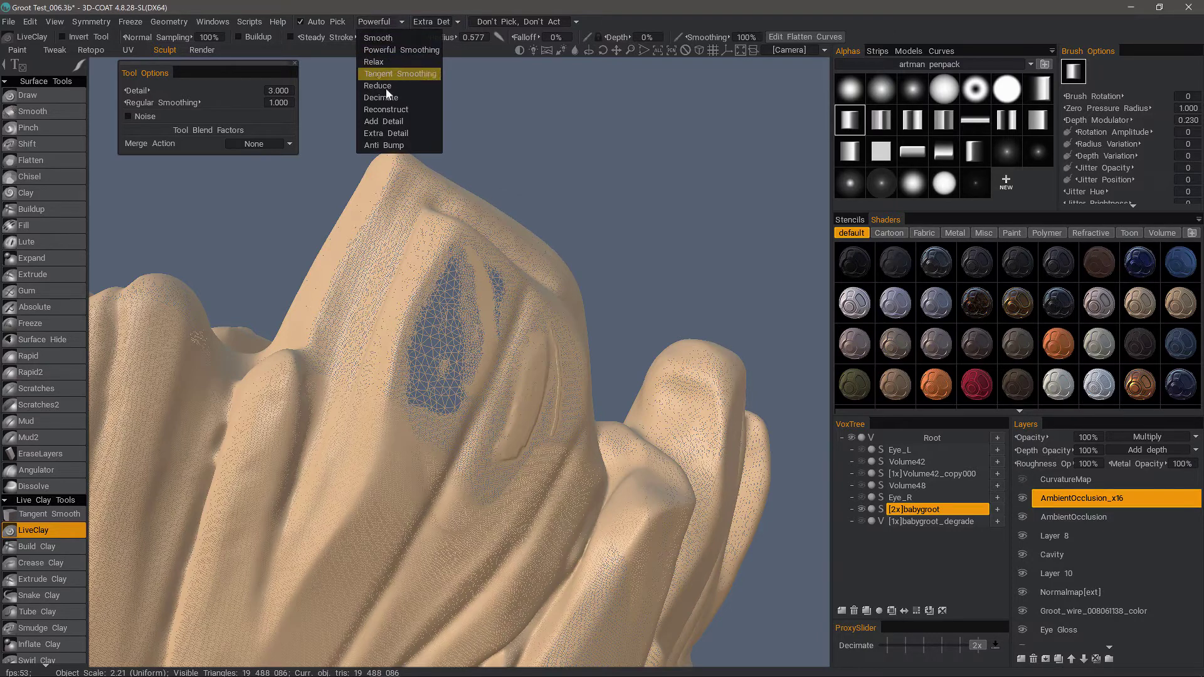
pyautogui.click(400, 133)
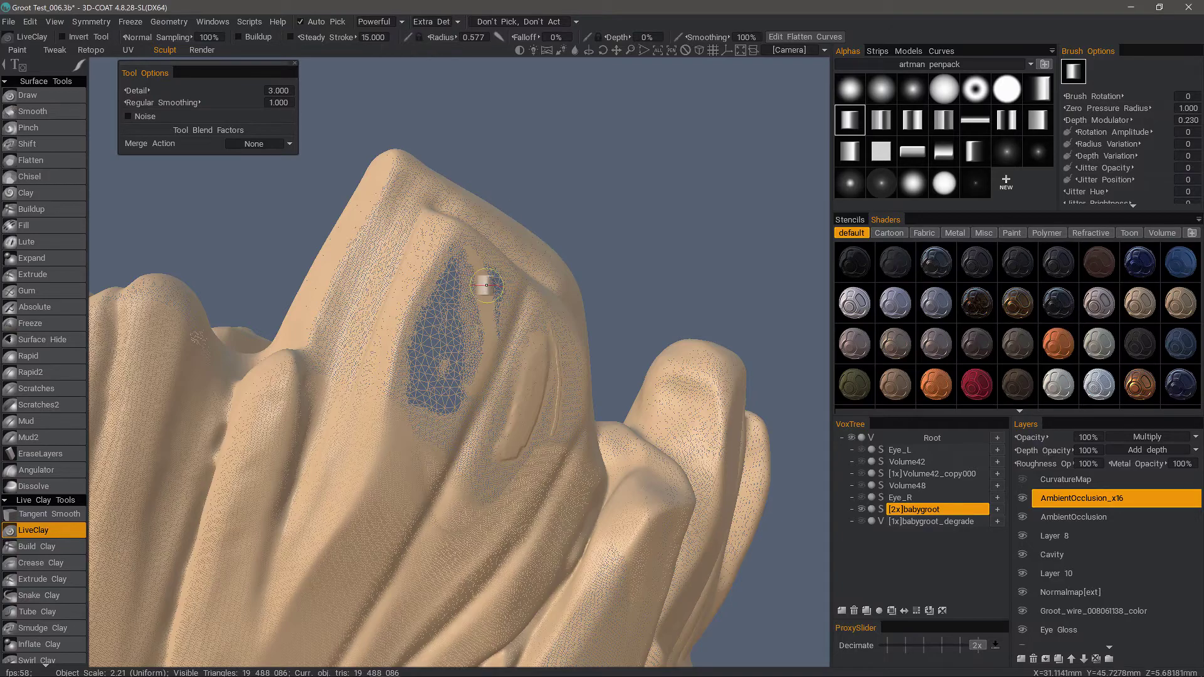
pyautogui.click(52, 192)
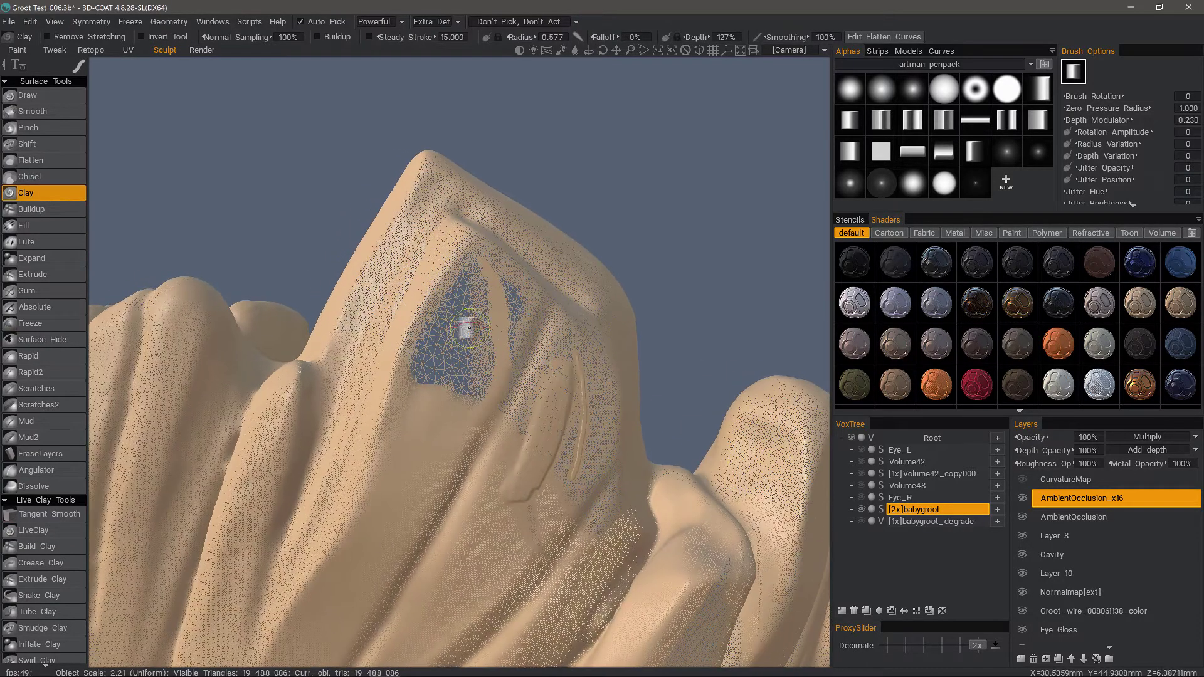
pyautogui.moveTo(469, 327); pyautogui.dragTo(478, 318, button='right')
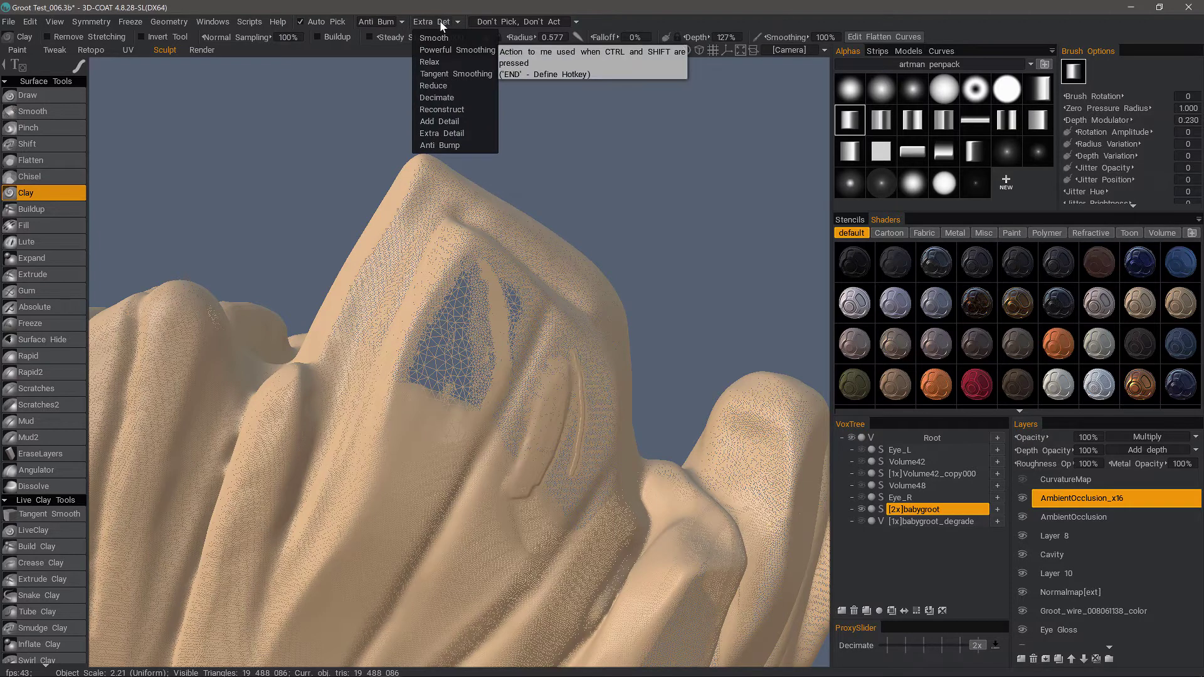
pyautogui.click(457, 134)
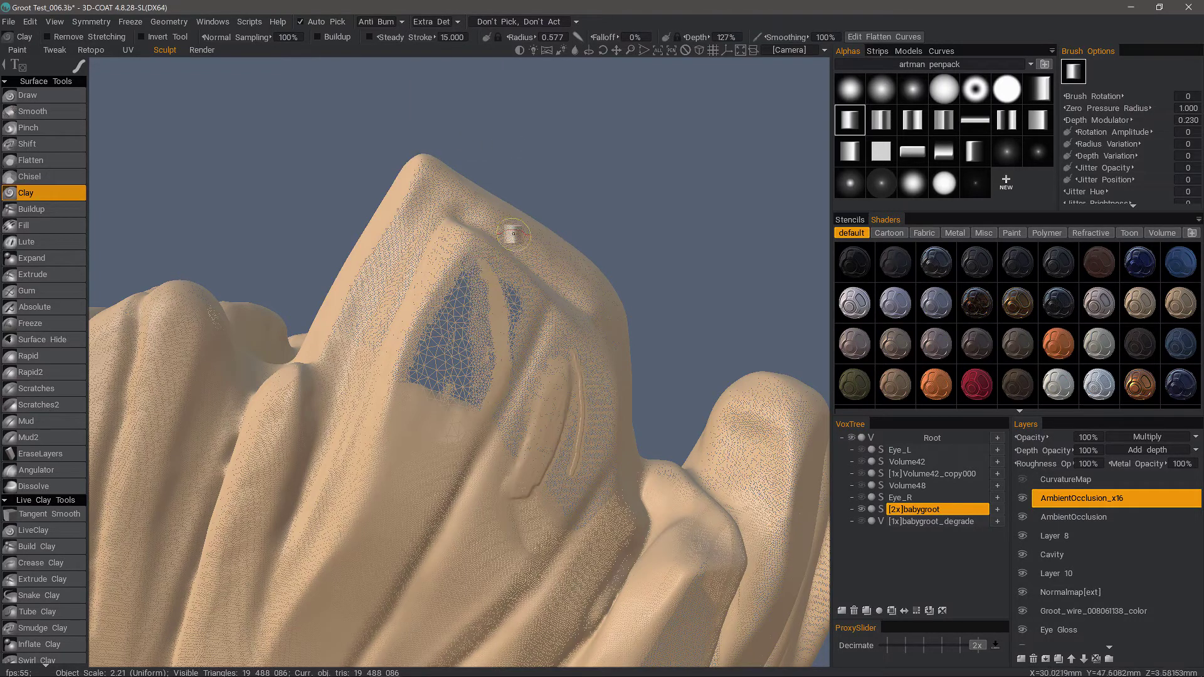
# Add mesh density over the low-density patch and the surface just below it with Extra Detail strokes at a radius of 0.577
pyautogui.moveTo(513, 234)
pyautogui.mouseDown()
pyautogui.moveTo(462, 314)
pyautogui.moveTo(469, 261)
pyautogui.moveTo(477, 401)
pyautogui.moveTo(508, 312)
pyautogui.moveTo(506, 329)
pyautogui.moveTo(465, 282)
pyautogui.moveTo(439, 357)
pyautogui.moveTo(417, 364)
pyautogui.moveTo(419, 375)
pyautogui.mouseUp()
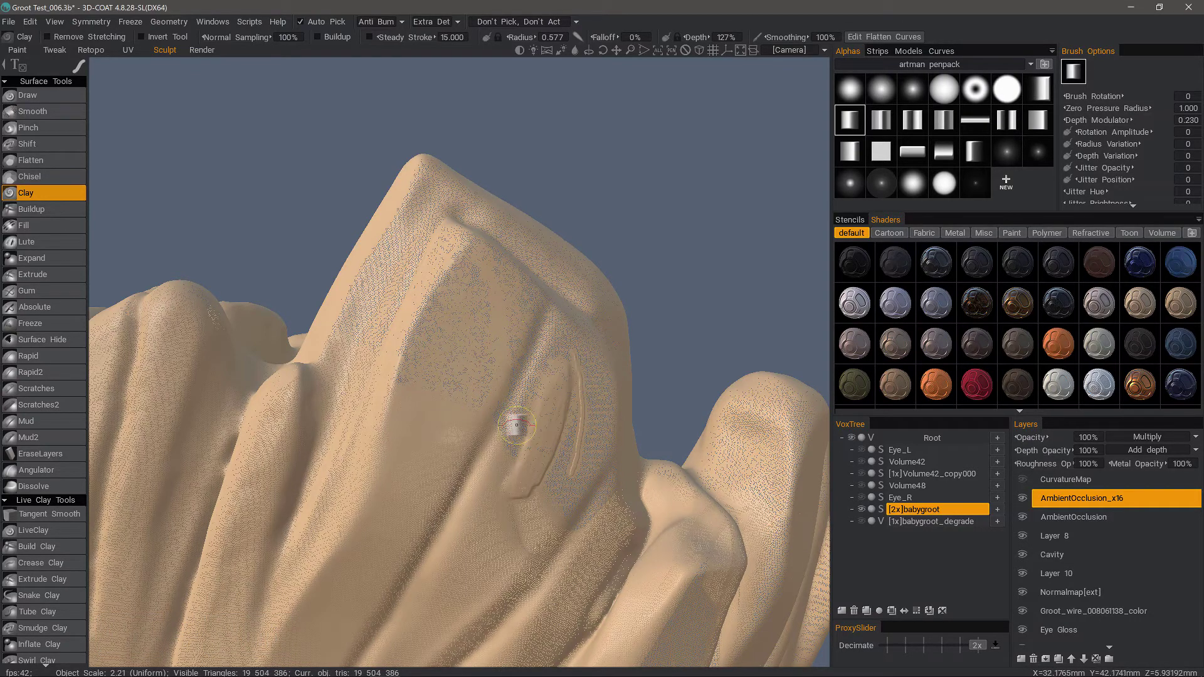
pyautogui.moveTo(516, 425)
pyautogui.mouseDown(button='middle')
pyautogui.moveTo(545, 385)
pyautogui.moveTo(457, 336)
pyautogui.mouseUp(button='middle')
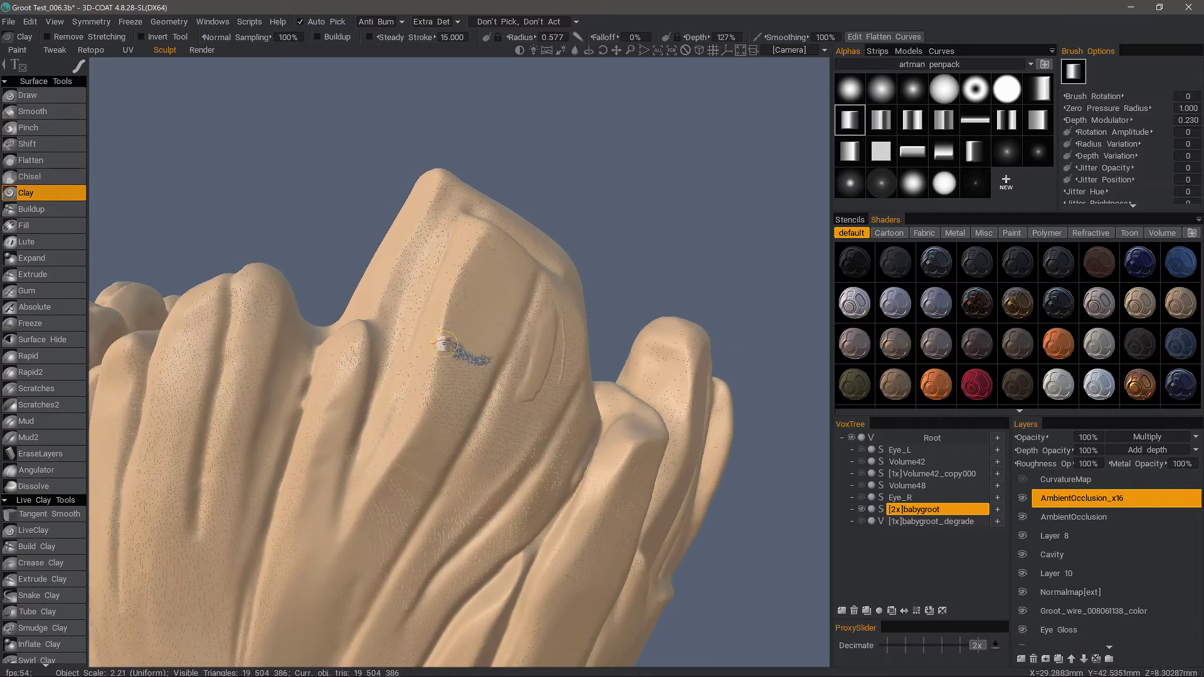
pyautogui.moveTo(444, 344)
pyautogui.mouseDown()
pyautogui.moveTo(447, 332)
pyautogui.moveTo(477, 370)
pyautogui.moveTo(497, 352)
pyautogui.moveTo(457, 322)
pyautogui.mouseUp()
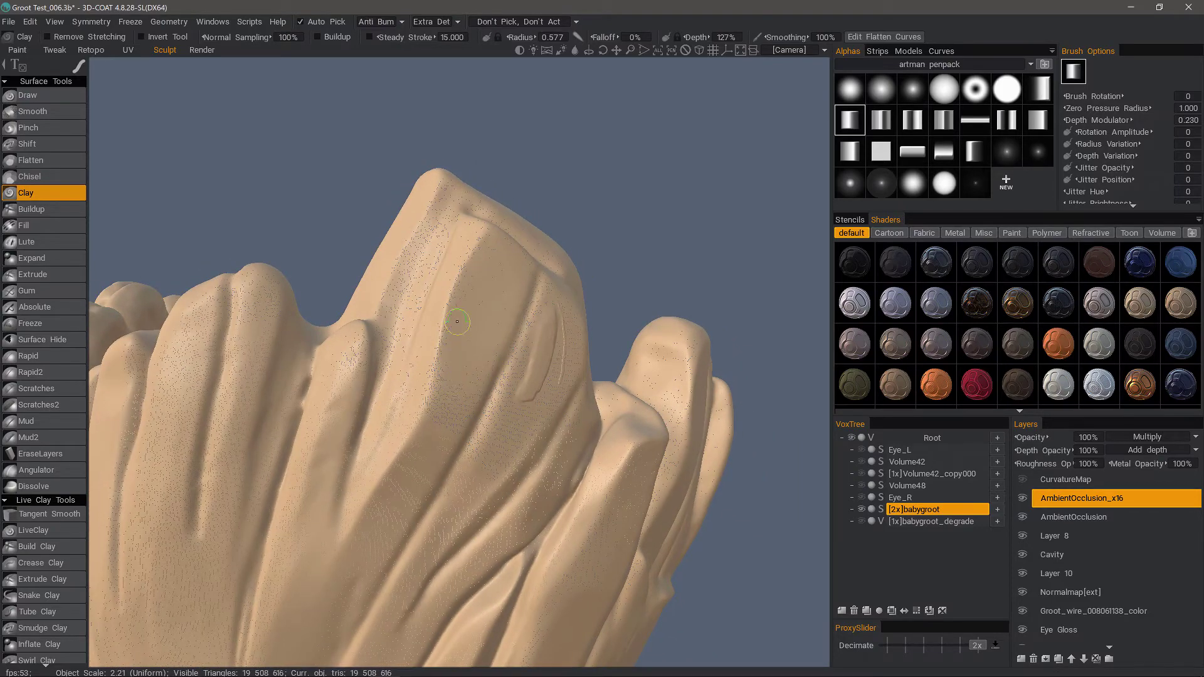
# Examine the whole Groot head in the sculpt and the quad layout of the babygroot_degrade retopo mesh
pyautogui.moveTo(457, 321); pyautogui.dragTo(547, 433, button='middle')
pyautogui.scroll(2, 370, 435)
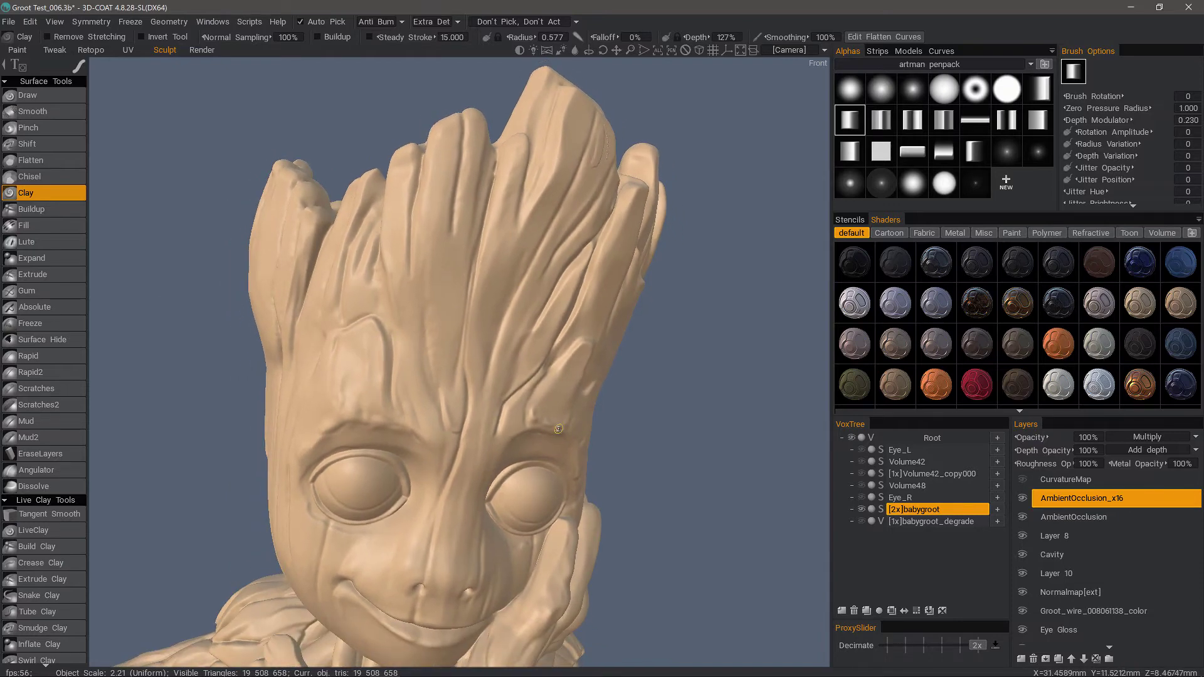
pyautogui.moveTo(558, 429); pyautogui.dragTo(450, 370, button='middle')
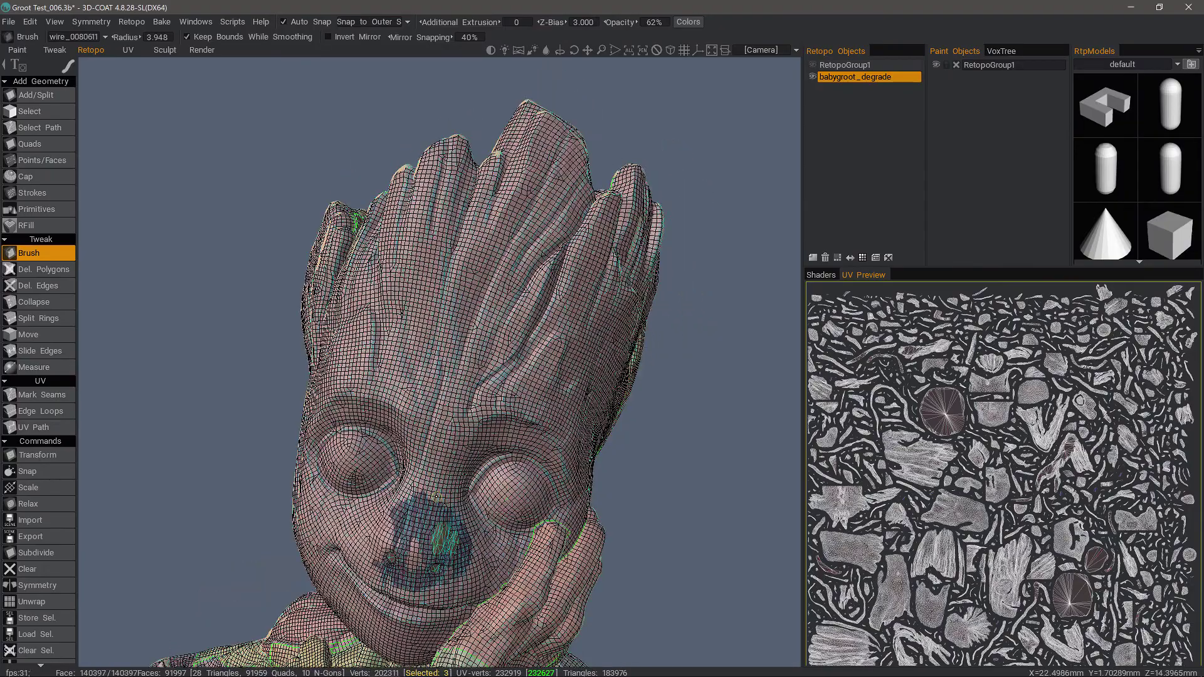
pyautogui.keyDown('alt'); pyautogui.moveTo(438, 498); pyautogui.dragTo(421, 484); pyautogui.keyUp('alt')
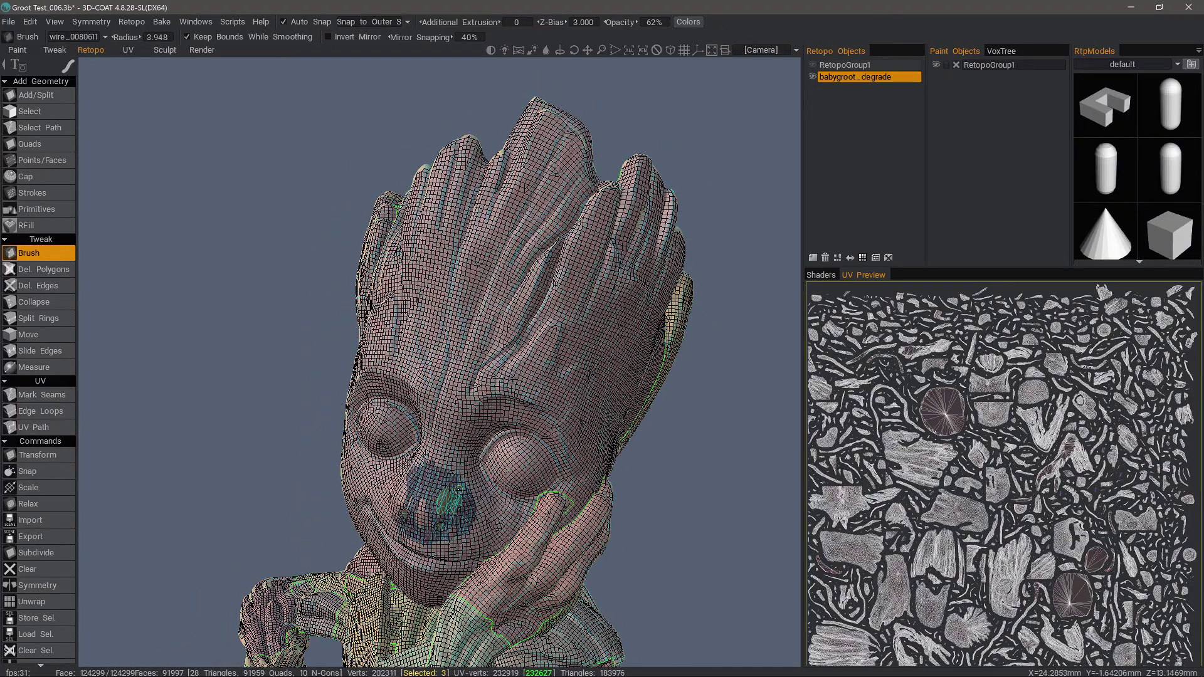
pyautogui.keyDown('alt'); pyautogui.moveTo(377, 199); pyautogui.dragTo(389, 202); pyautogui.keyUp('alt')
# Return to the Sculpt room and apply a dark bronze shader to the babygroot volume
pyautogui.click(162, 49)
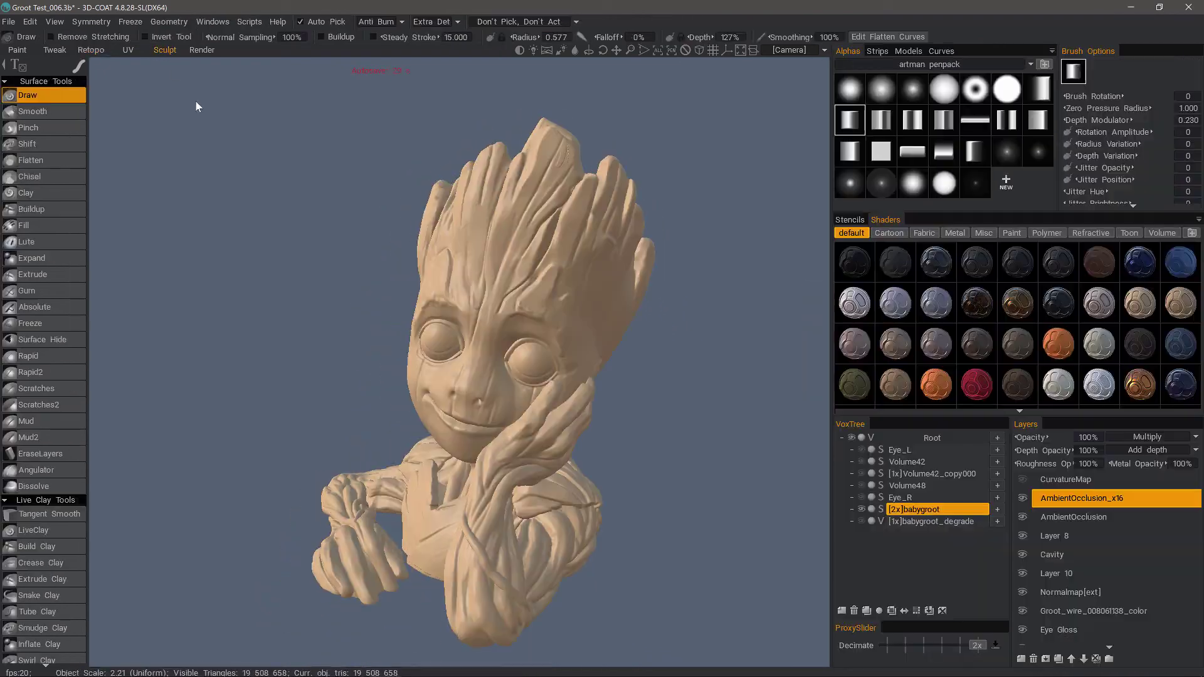
pyautogui.moveTo(388, 313); pyautogui.dragTo(379, 272)
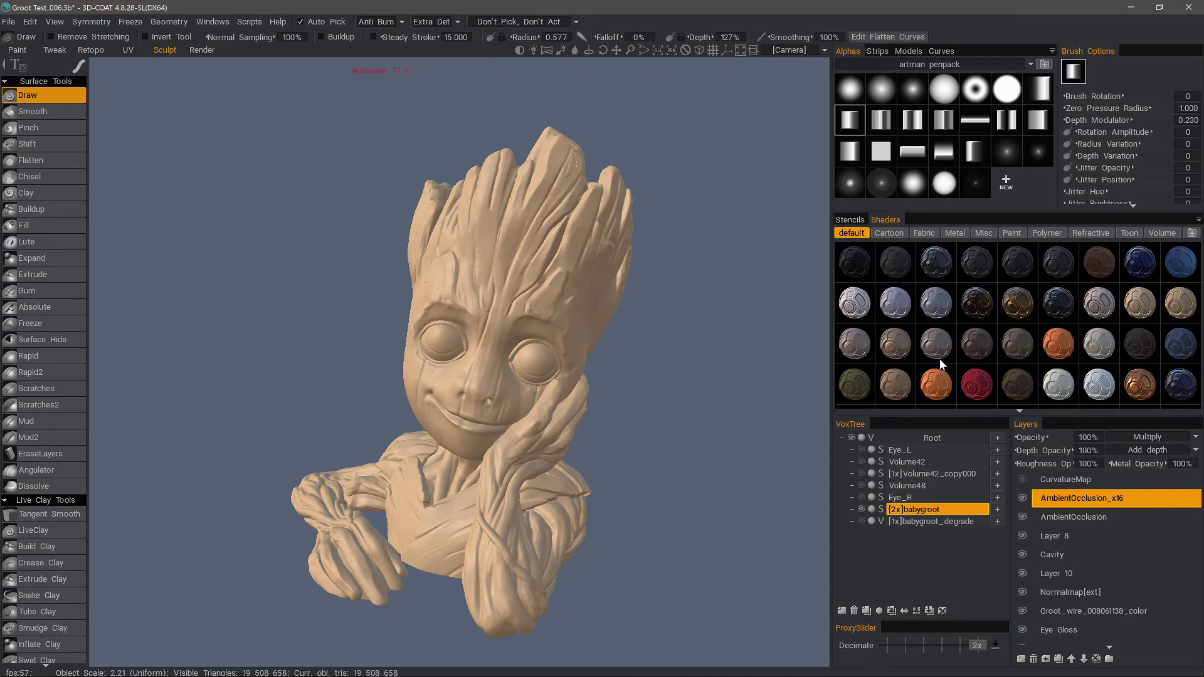
pyautogui.moveTo(942, 355)
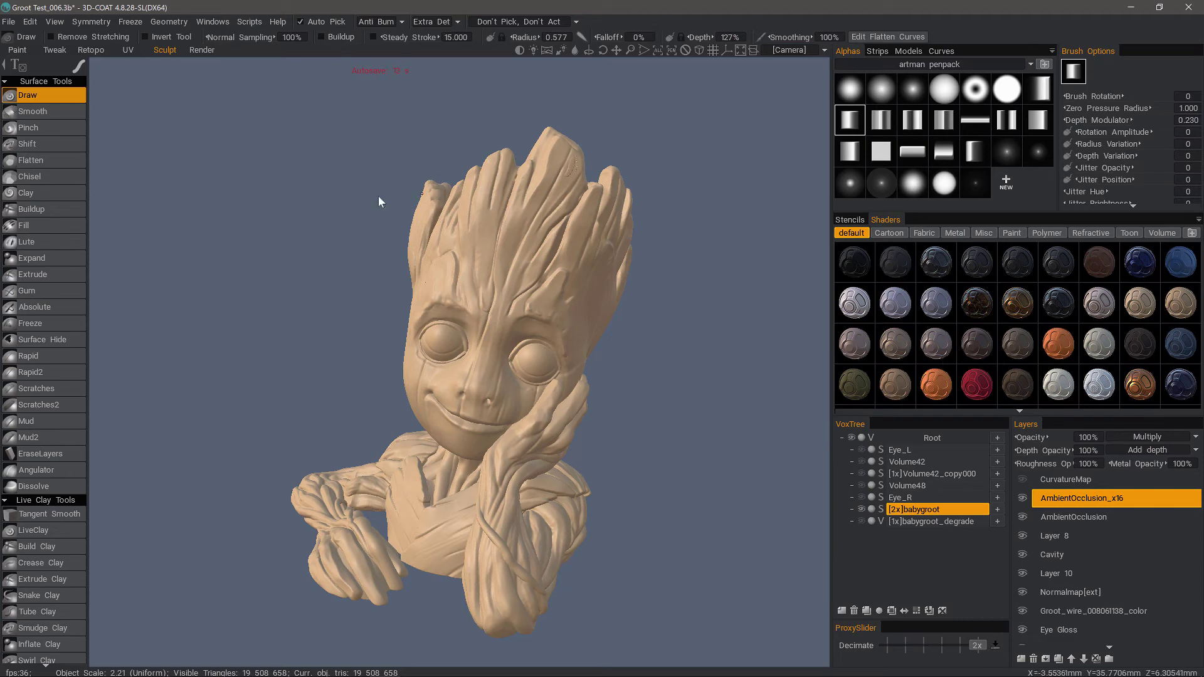
pyautogui.moveTo(983, 311)
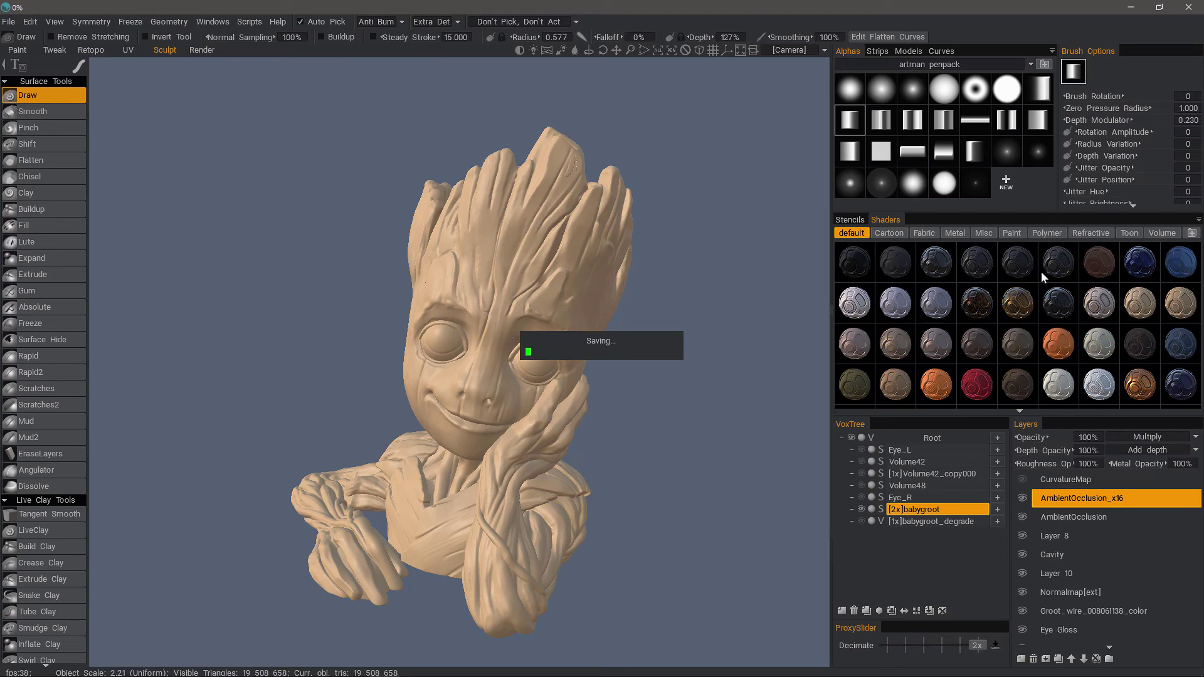
pyautogui.click(1015, 305)
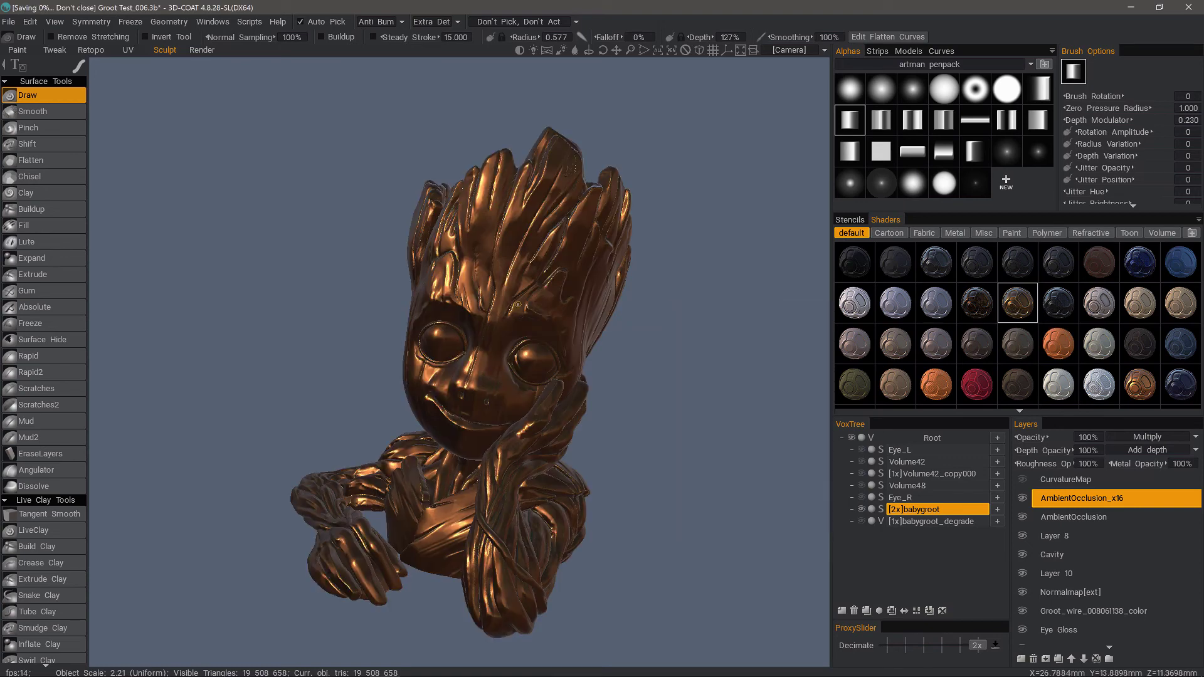
pyautogui.moveTo(652, 439); pyautogui.dragTo(500, 332)
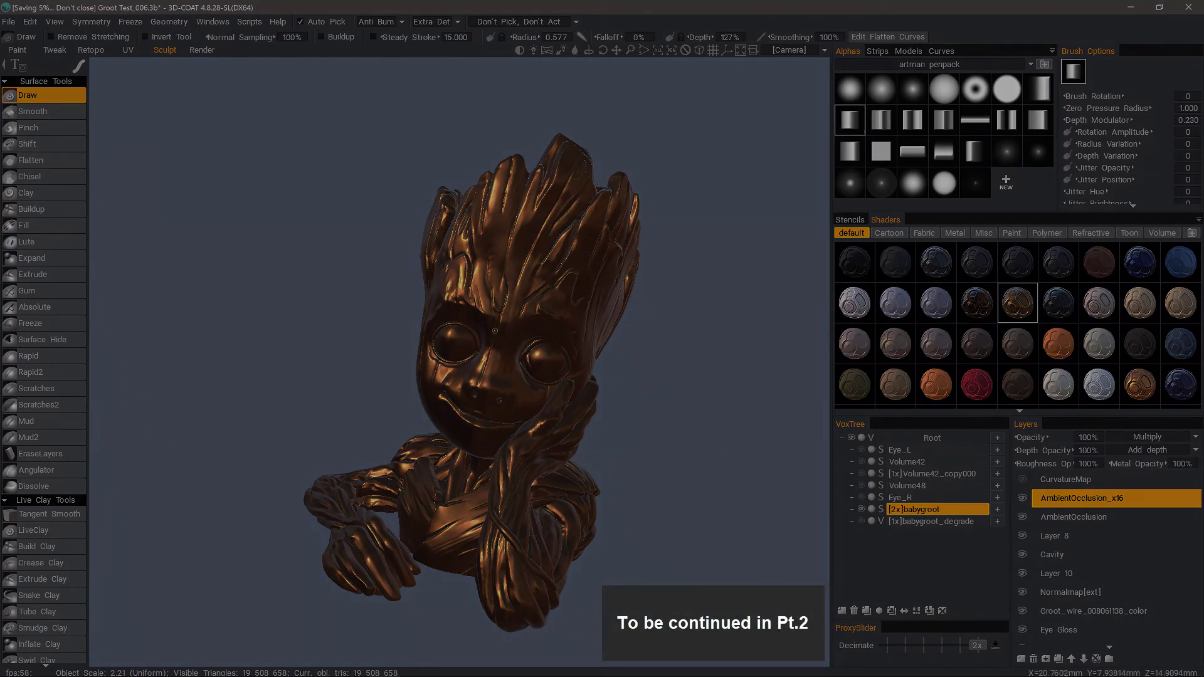